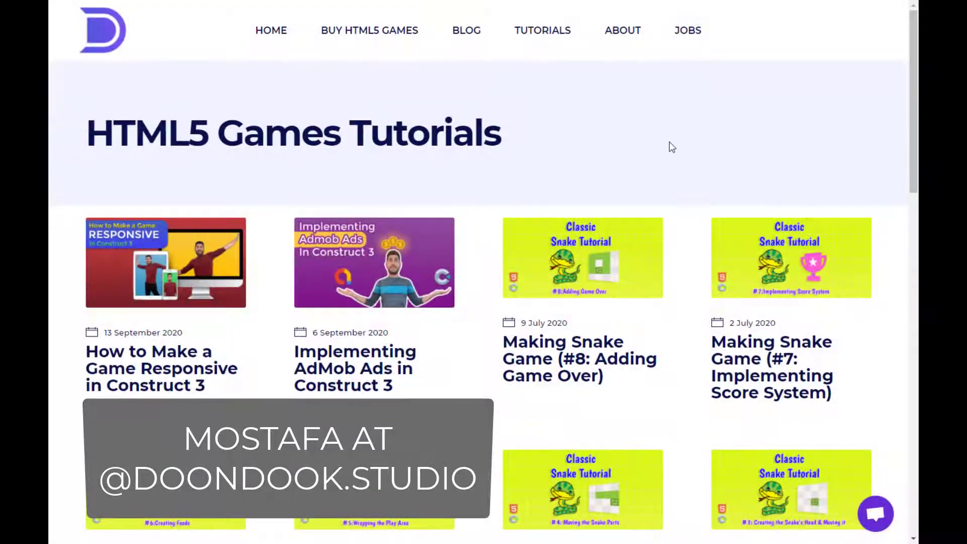
scroll(670, 147, "down", 3)
scroll(678, 147, "down", 5)
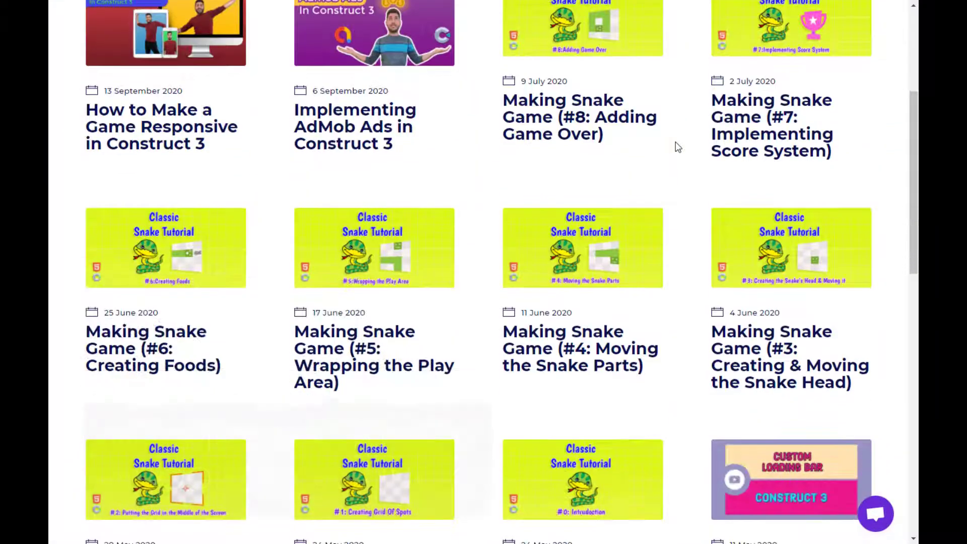
scroll(678, 147, "down", 3)
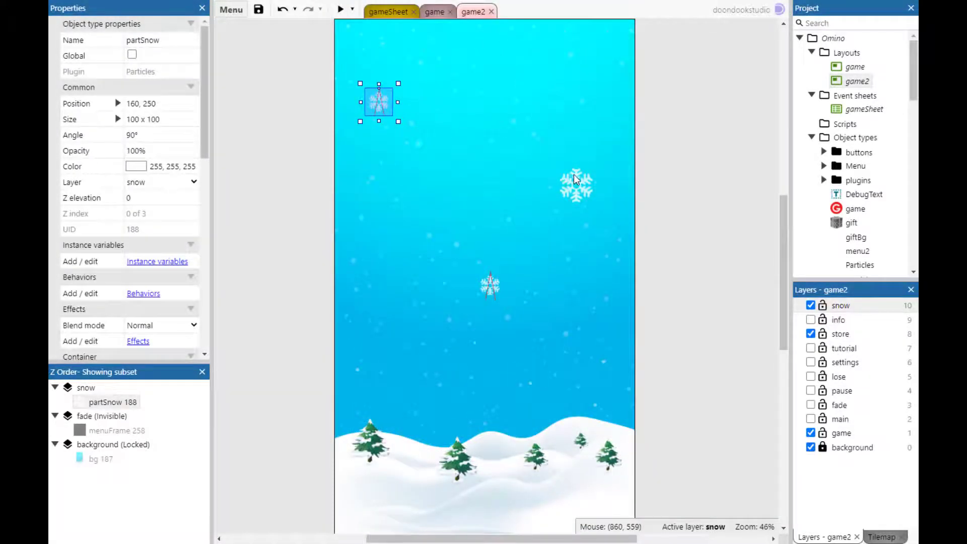
Compare the partSnow particle image with the snow sprite's image by viewing each in its editor.
left_click(574, 180)
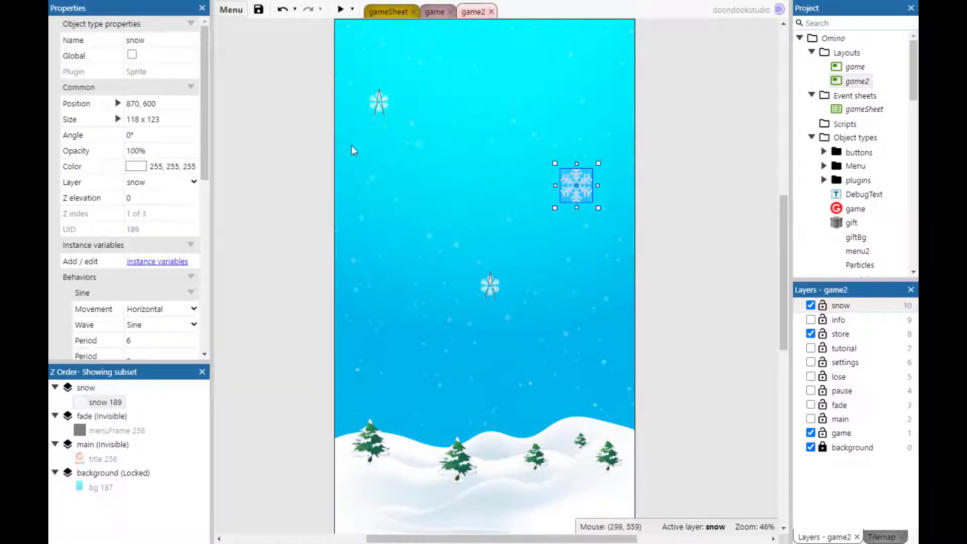
left_click(380, 109)
double_click(380, 109)
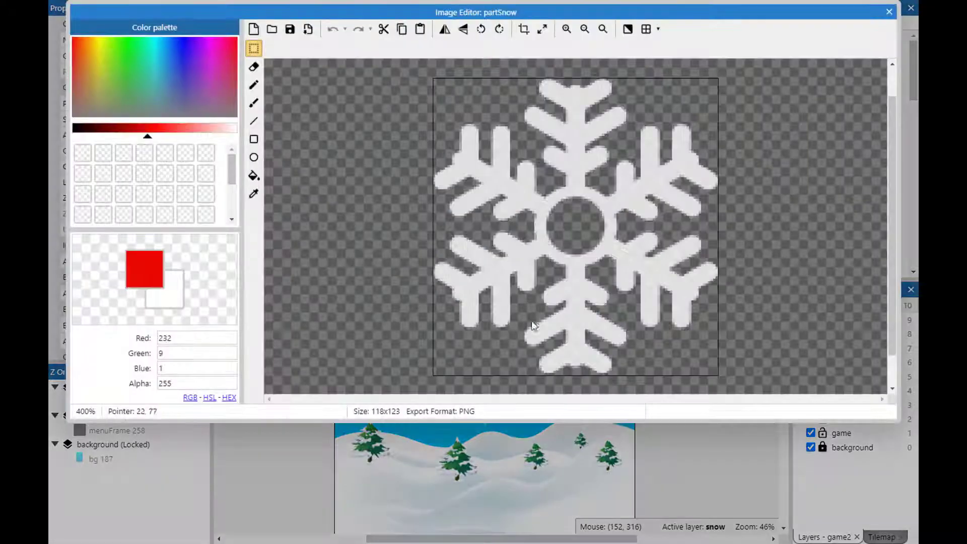
left_click(889, 12)
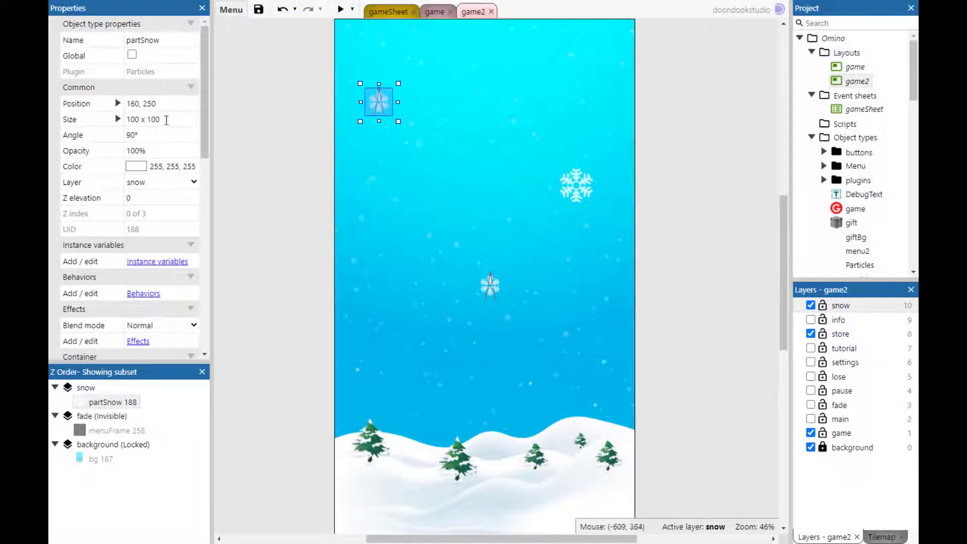
double_click(577, 193)
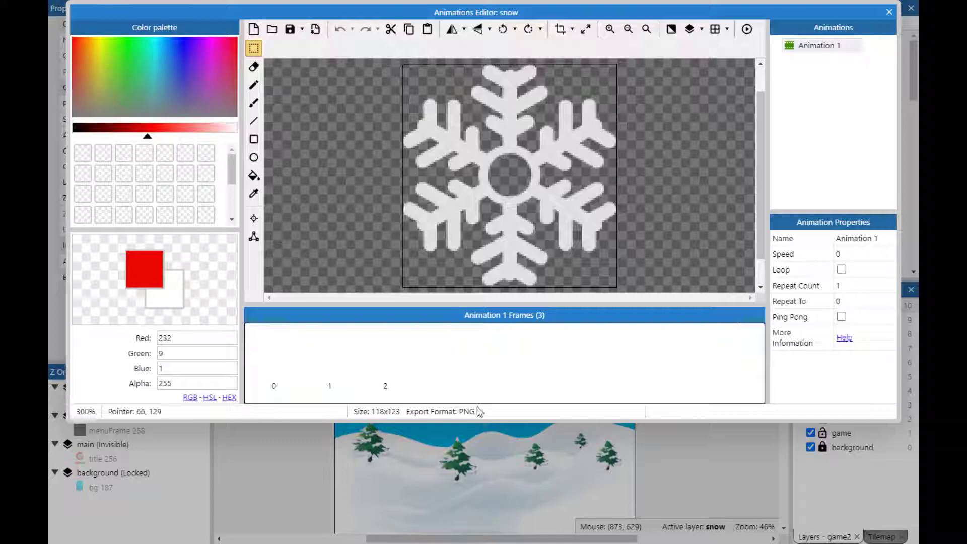
key("Escape")
double_click(379, 104)
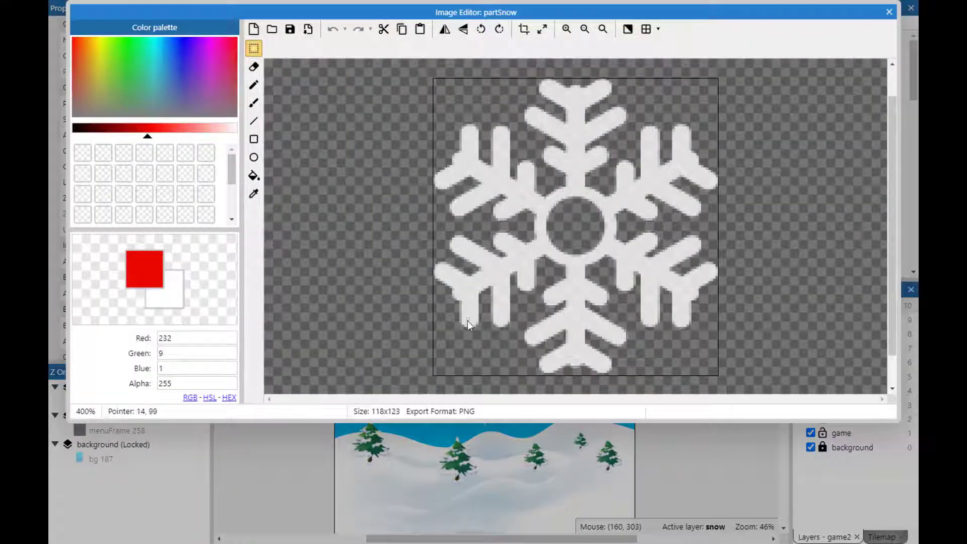
key("Escape")
Examine the frames of Animation 1 in the snow sprite and close the editor.
double_click(576, 183)
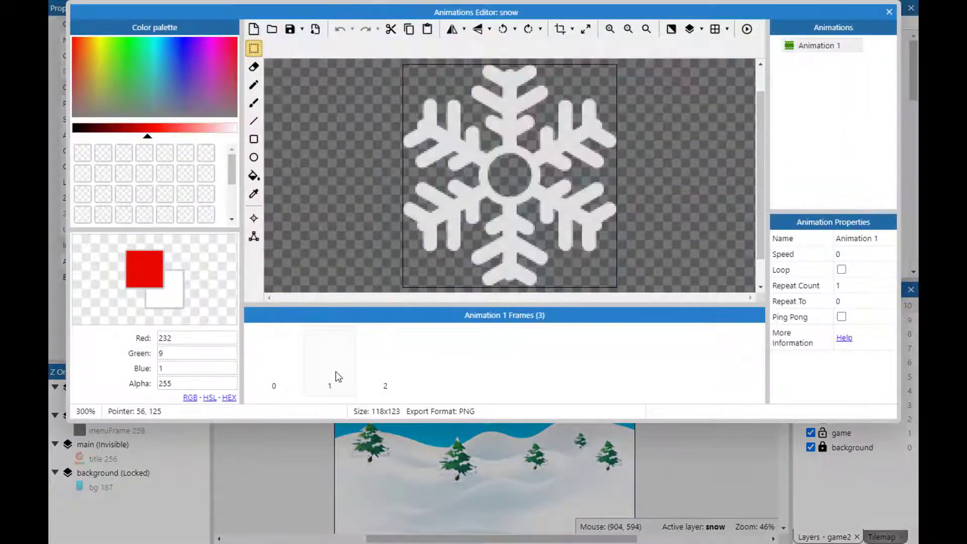
left_click(334, 375)
left_click(389, 377)
left_click(285, 381)
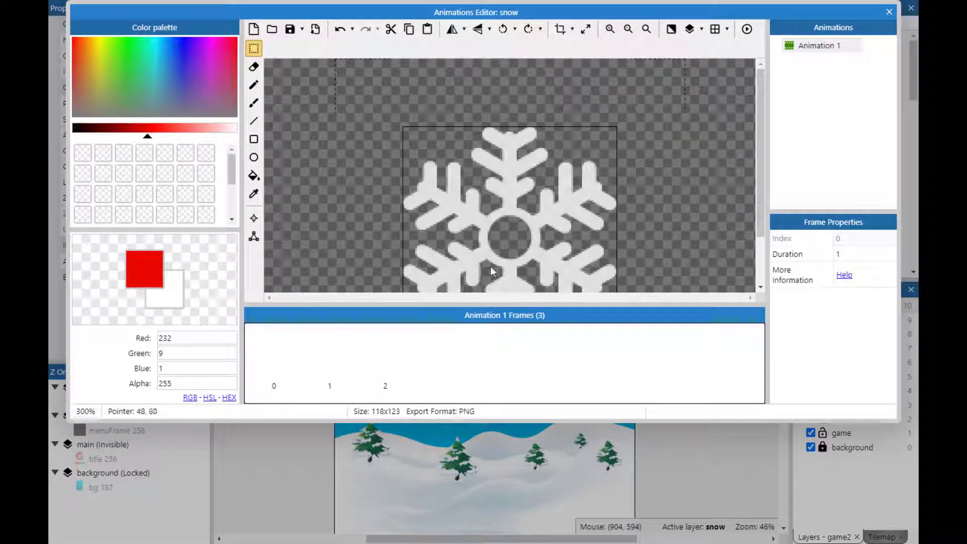
scroll(491, 257, "down", 4)
scroll(521, 222, "up", 4)
scroll(522, 222, "down", 1, "ctrl")
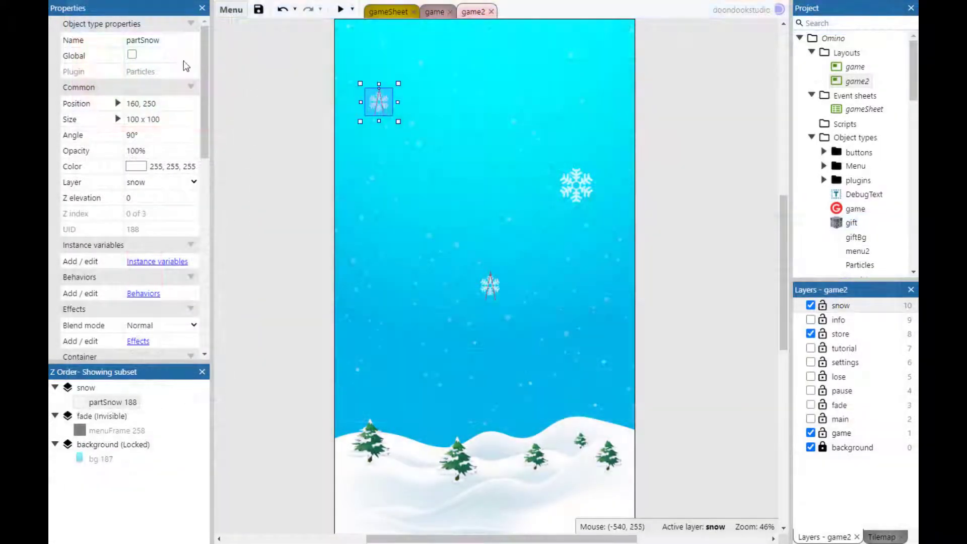
Check the name and properties of the partSnow particles object, the snow sprite, and the partSnow image.
left_click(161, 40)
left_click(166, 43)
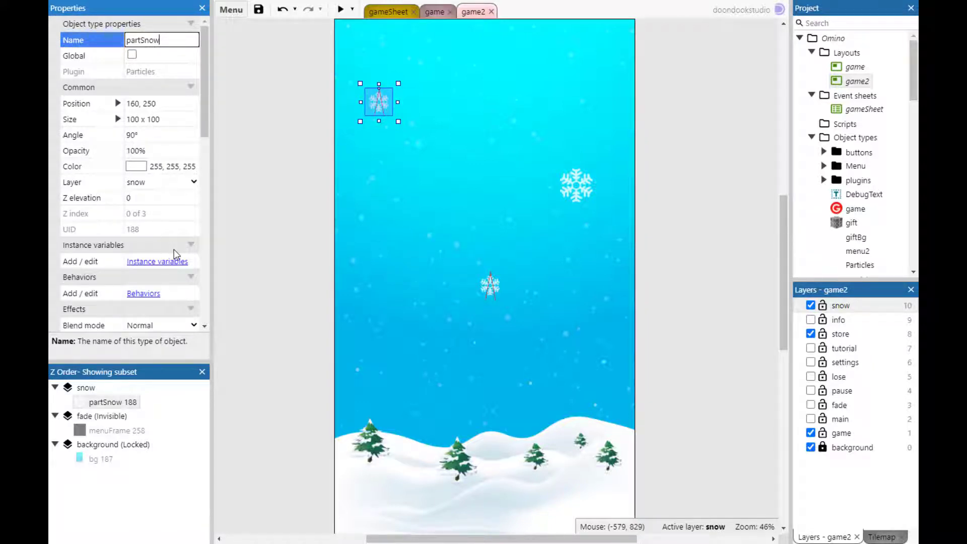
left_click(318, 134)
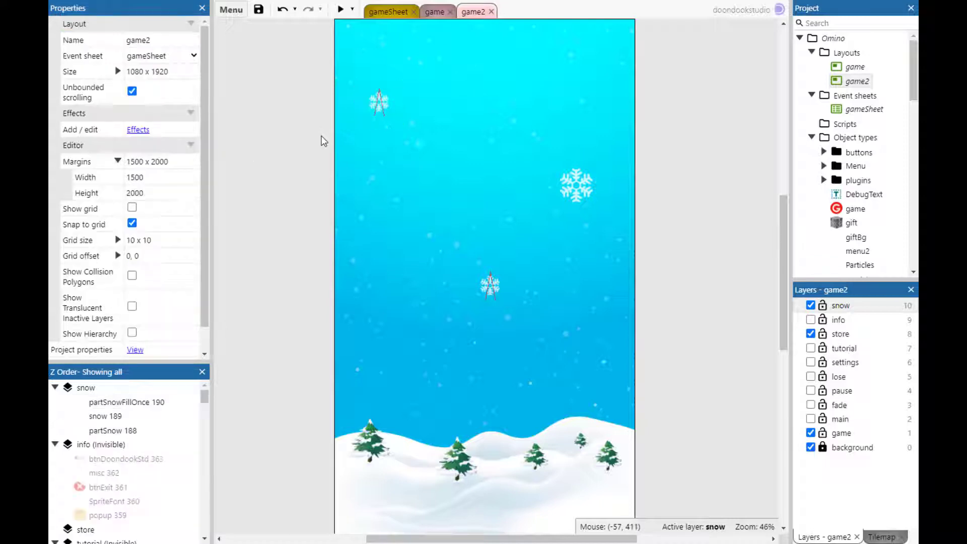
left_click(388, 106)
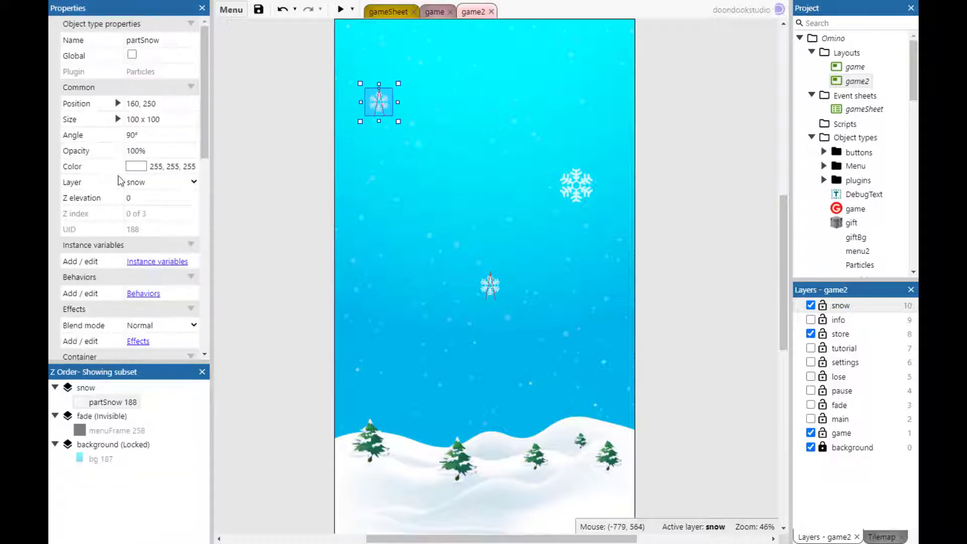
scroll(117, 175, "down", 3)
scroll(120, 171, "up", 3)
left_click(573, 174)
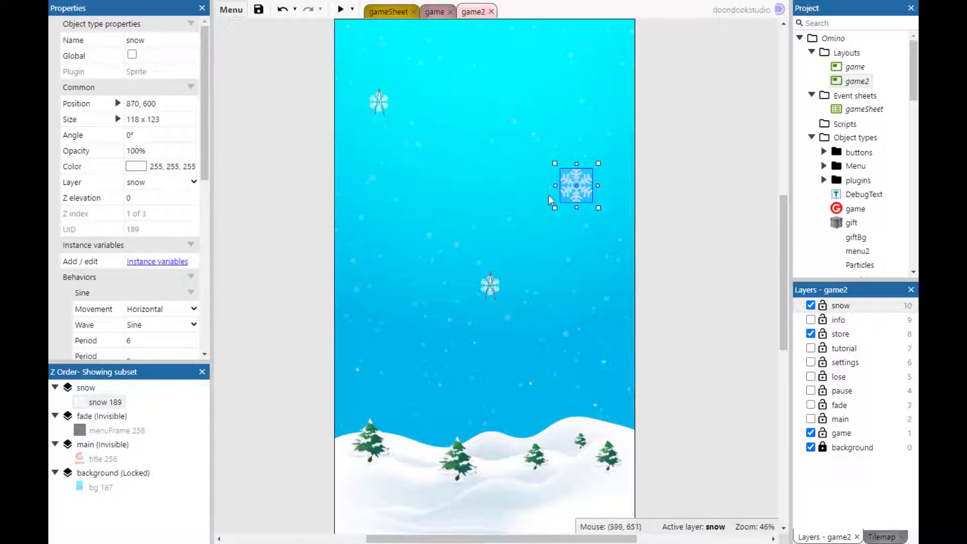
double_click(379, 103)
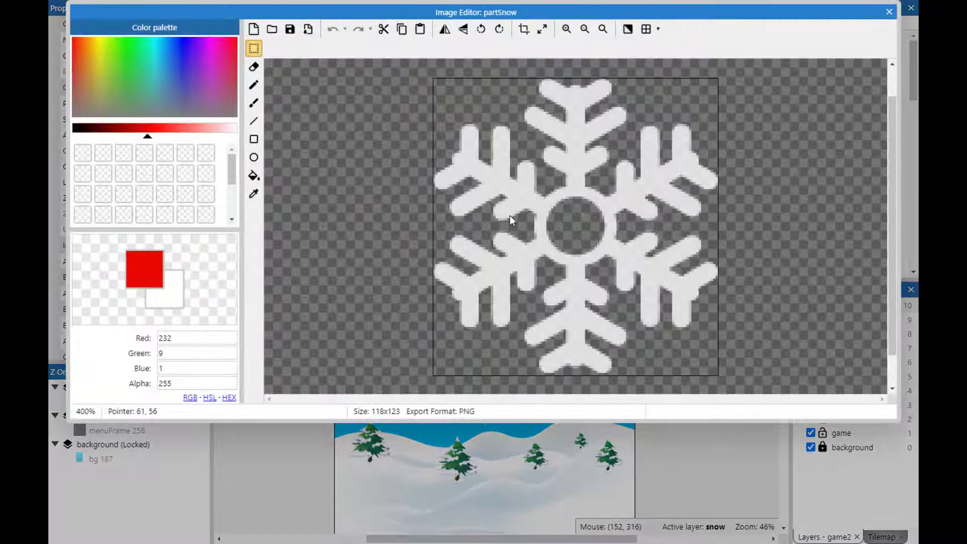
left_click(889, 12)
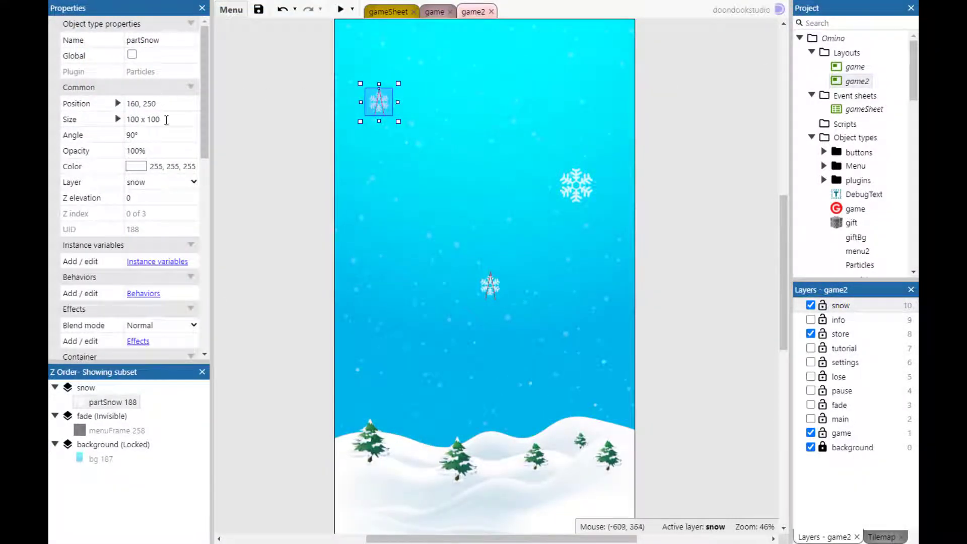
Examine the particle emission settings of partSnow, including rate, spray cone, type and object.
scroll(171, 146, "down", 5)
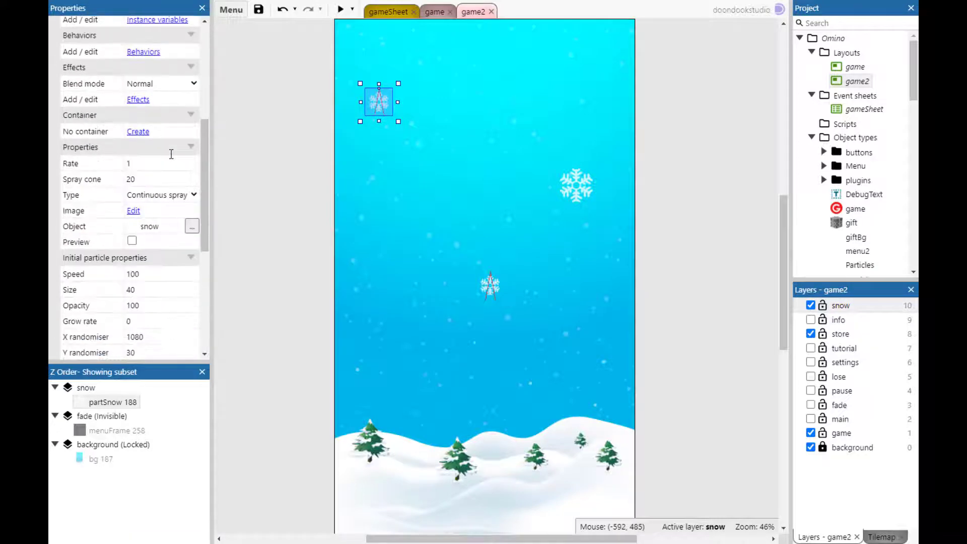
scroll(173, 159, "up", 1)
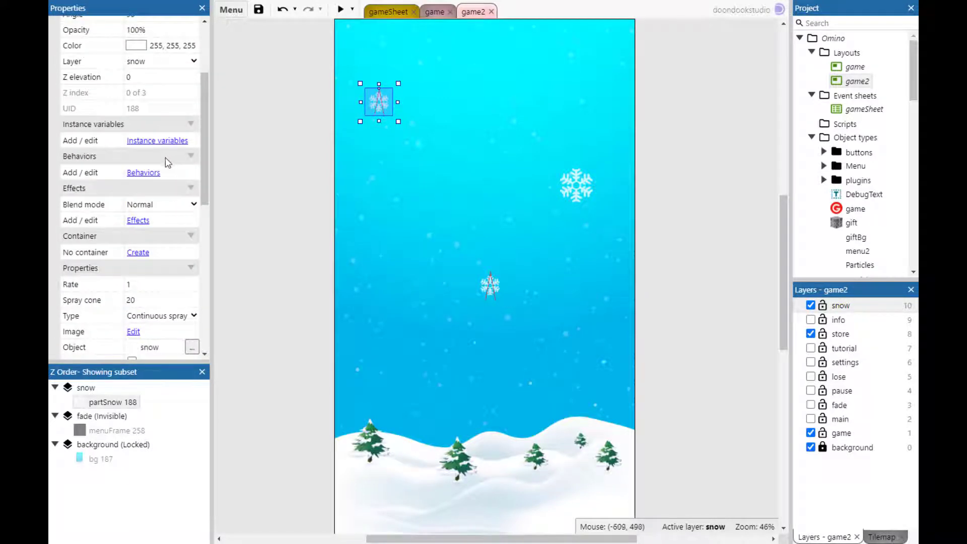
scroll(165, 157, "down", 4)
left_click(98, 150)
scroll(166, 156, "up", 6)
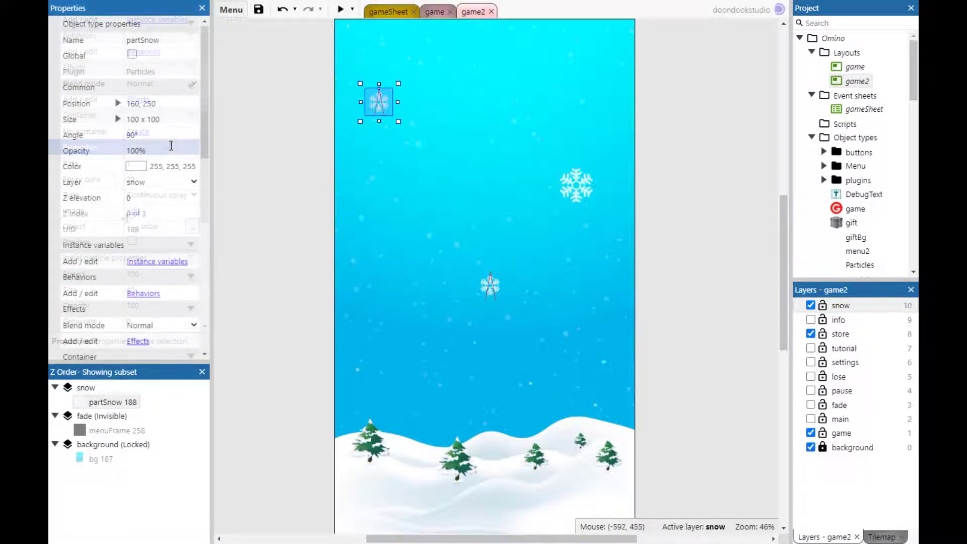
scroll(171, 158, "down", 5)
scroll(173, 160, "up", 1)
scroll(173, 159, "up", 3)
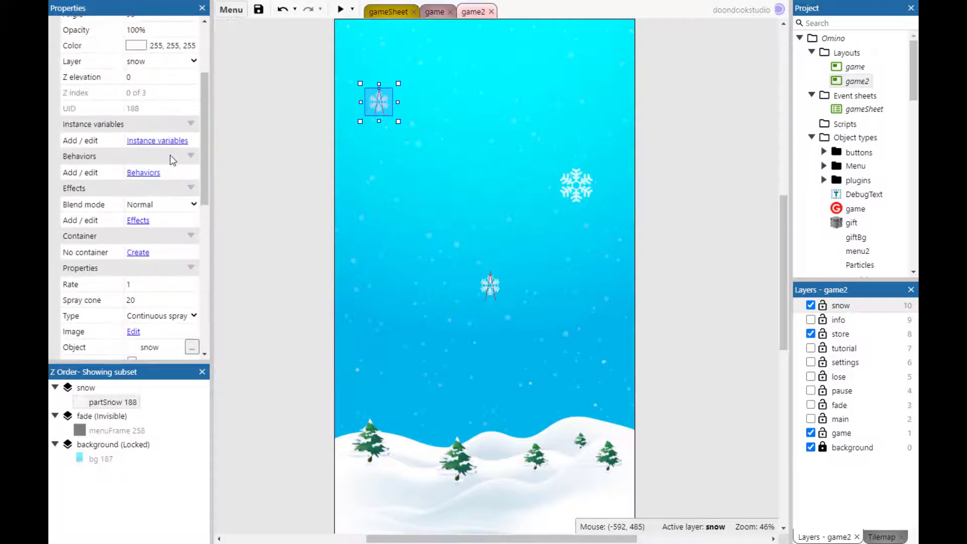
Assign snow as the particle object of partSnow and move the emitter to the top centre of the layout.
scroll(166, 157, "down", 4)
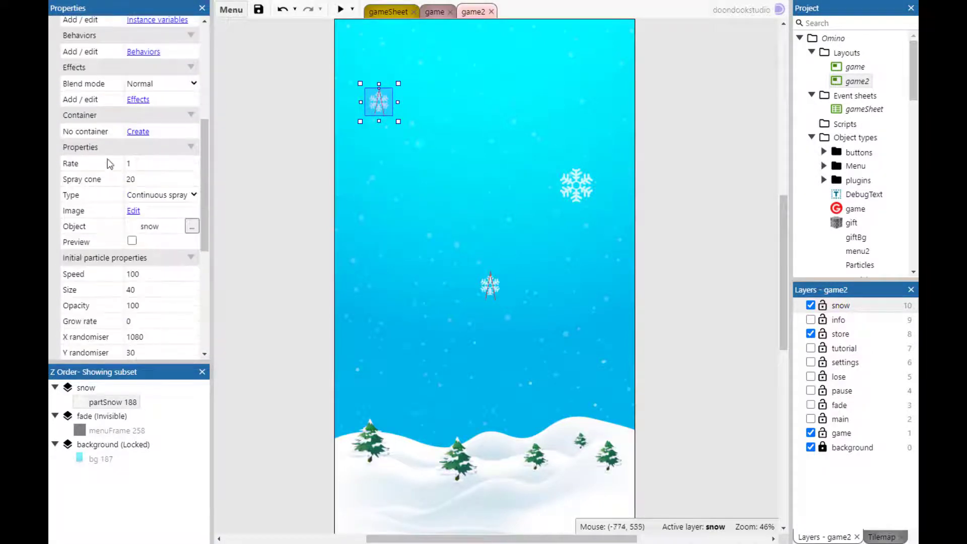
left_click(95, 146)
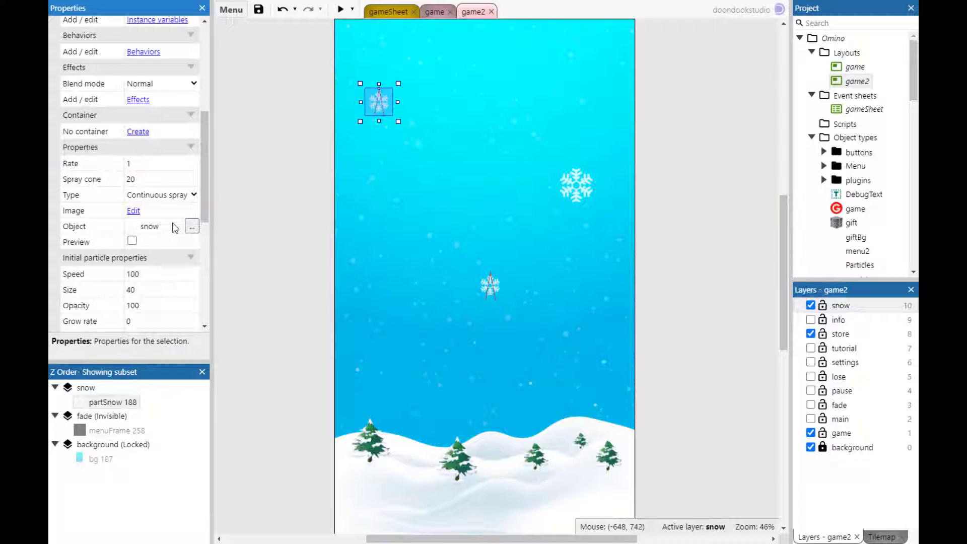
left_click(192, 226)
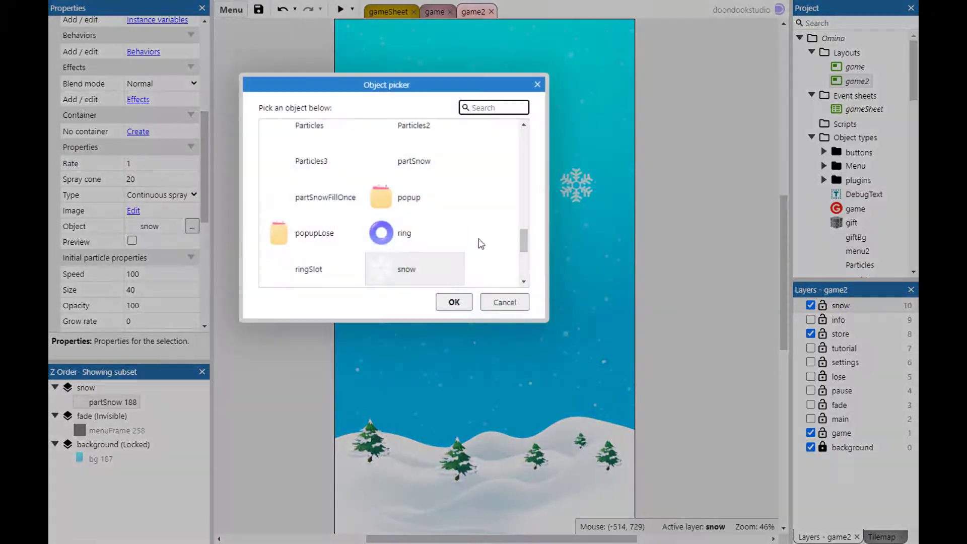
double_click(402, 272)
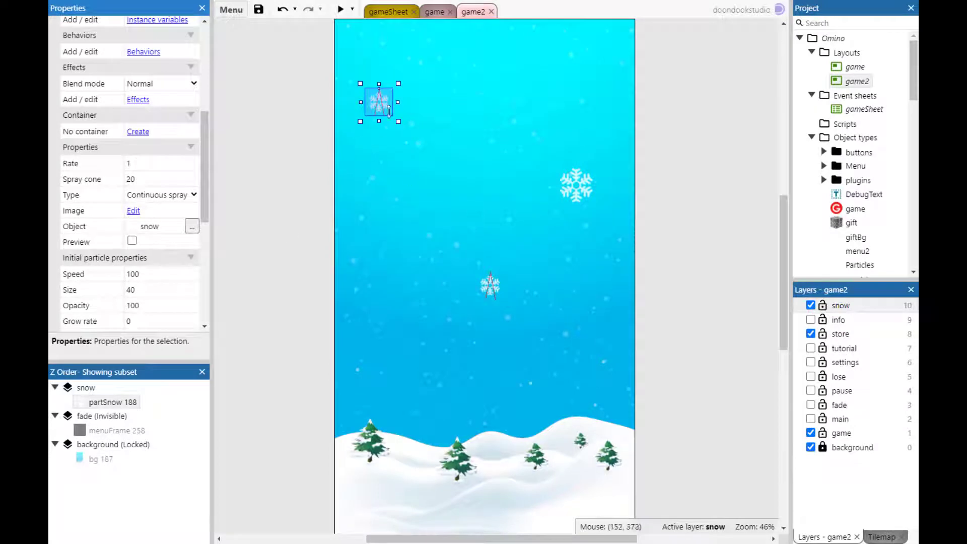
left_click_drag(384, 111, 495, 160)
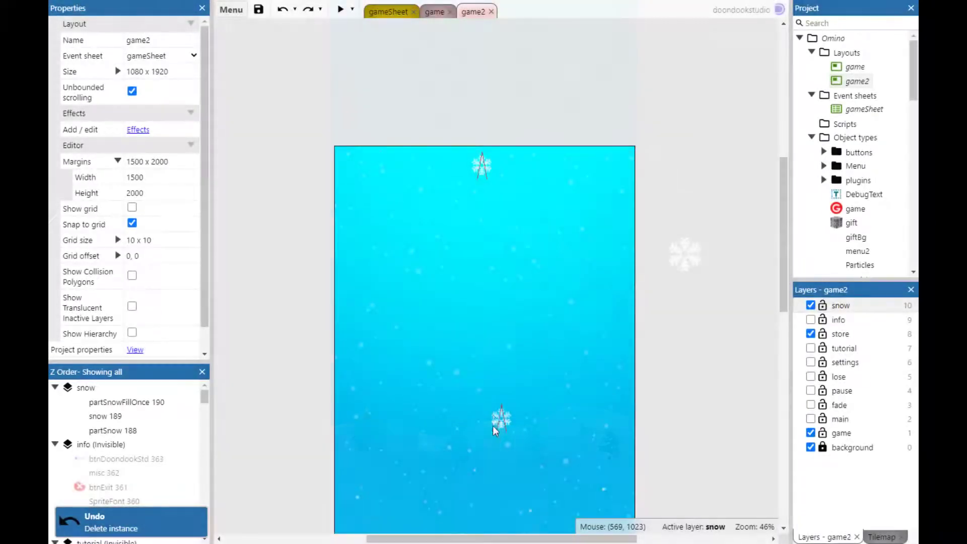
Choose One-shot as the spray type of the partSnowFillOnce particles in the middle of the layout.
left_click(494, 417)
left_click(177, 38)
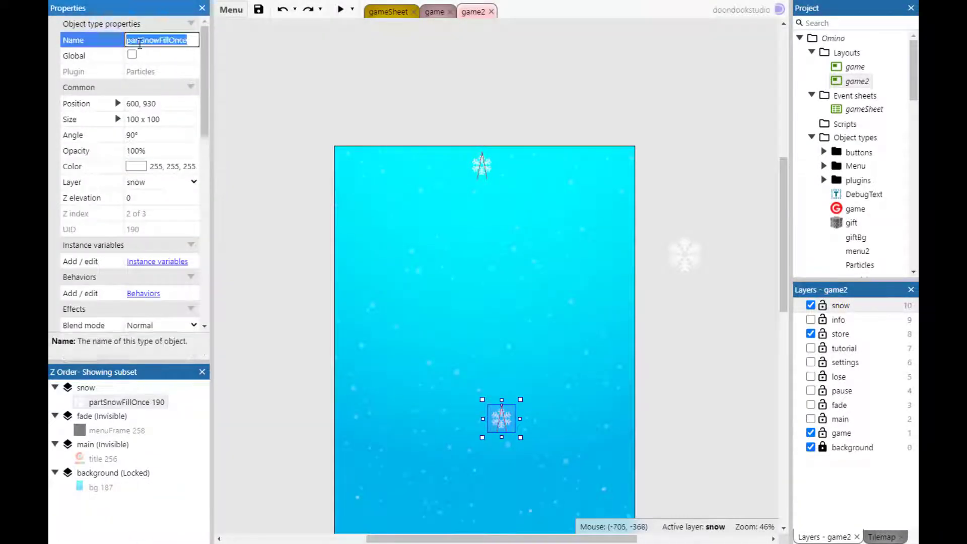
scroll(378, 188, "down", 3)
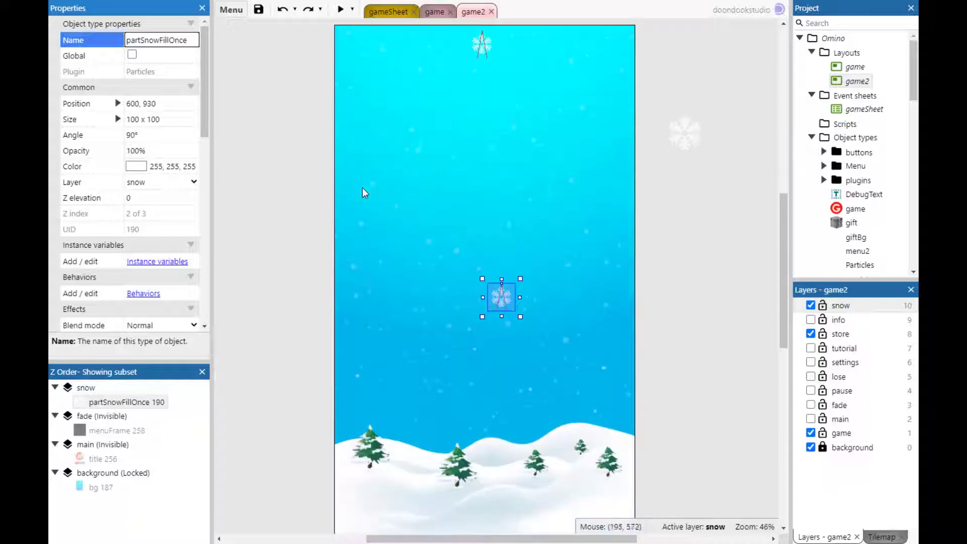
scroll(164, 197, "down", 3)
scroll(162, 199, "down", 2)
left_click(161, 196)
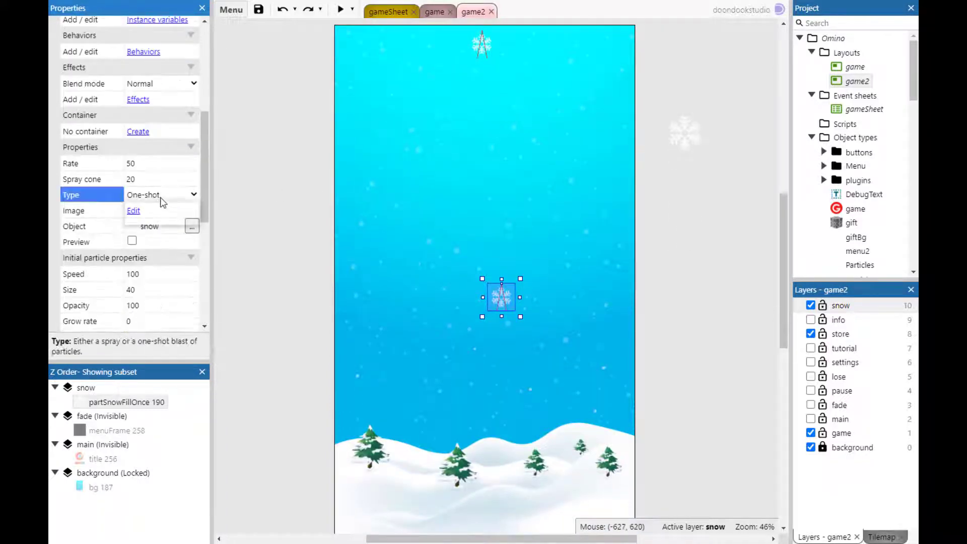
left_click(160, 197)
left_click(160, 198)
left_click(160, 197)
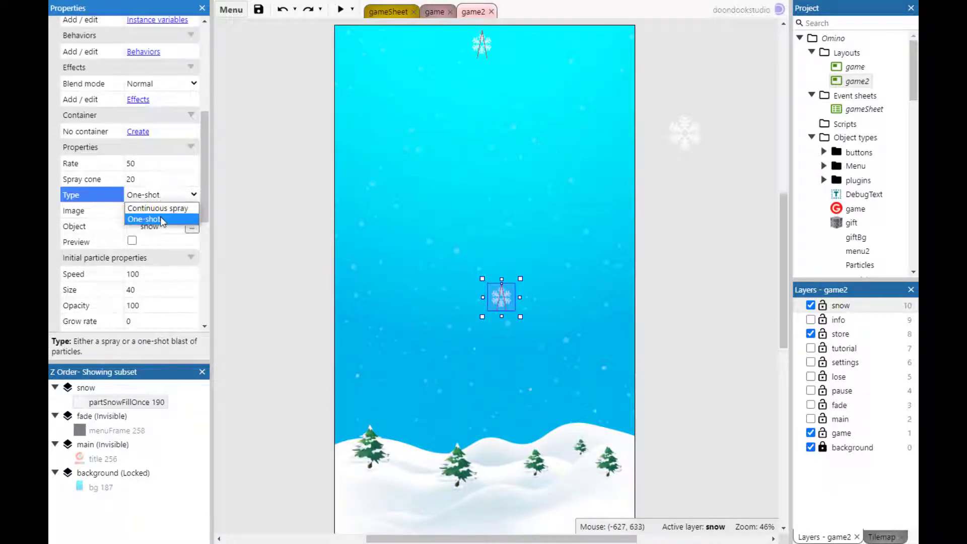
left_click(161, 220)
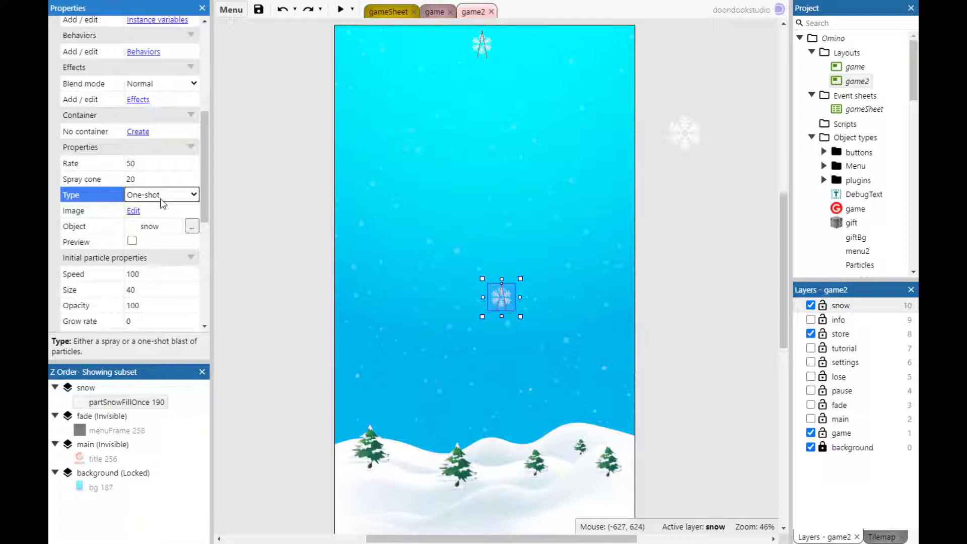
Set the Y randomiser of the partSnowFillOnce particles to 1920.
scroll(162, 202, "down", 5)
scroll(162, 203, "up", 2)
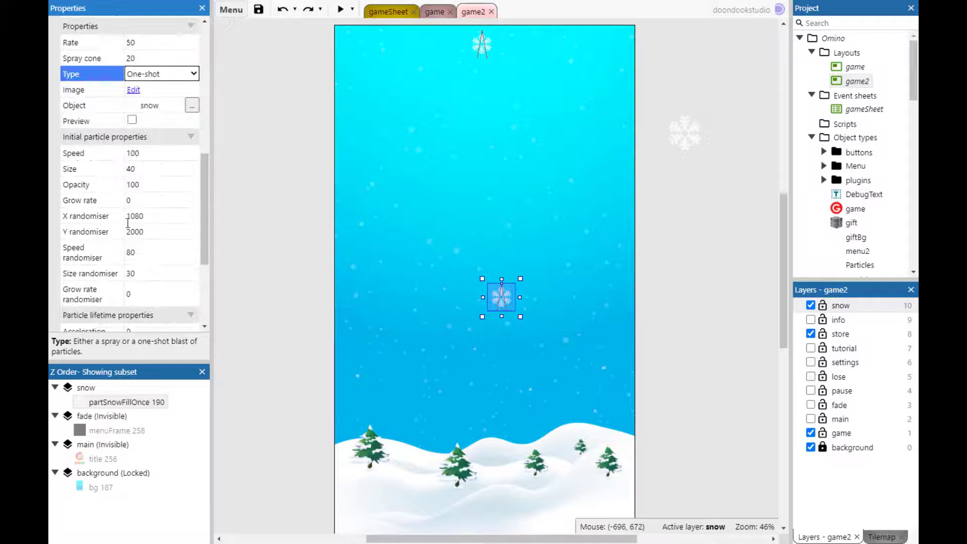
left_click(91, 222)
left_click(149, 218)
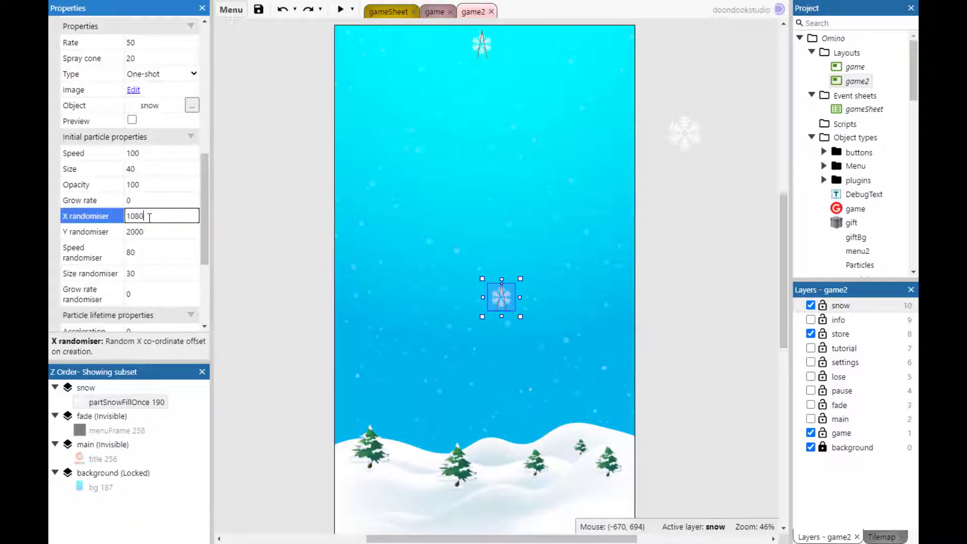
left_click(151, 231)
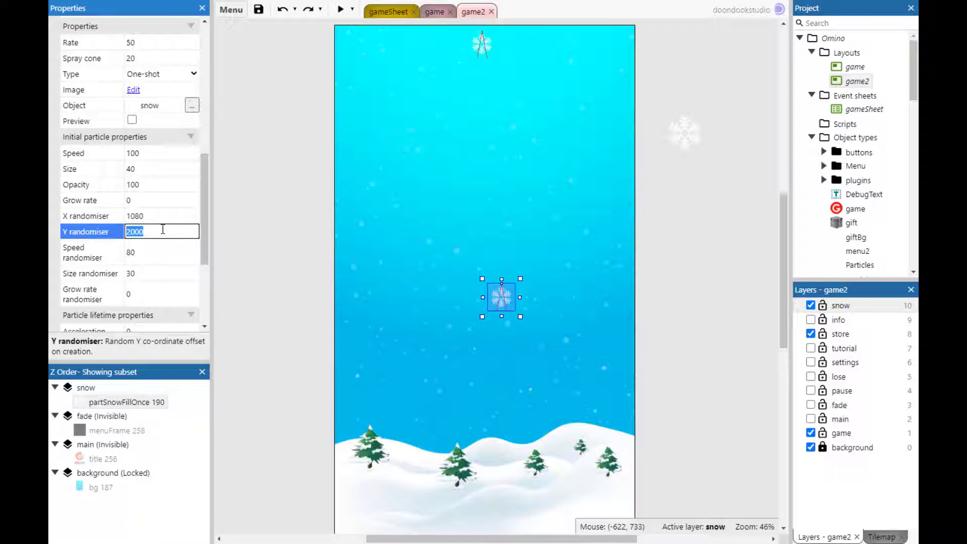
type("19")
key("Tab")
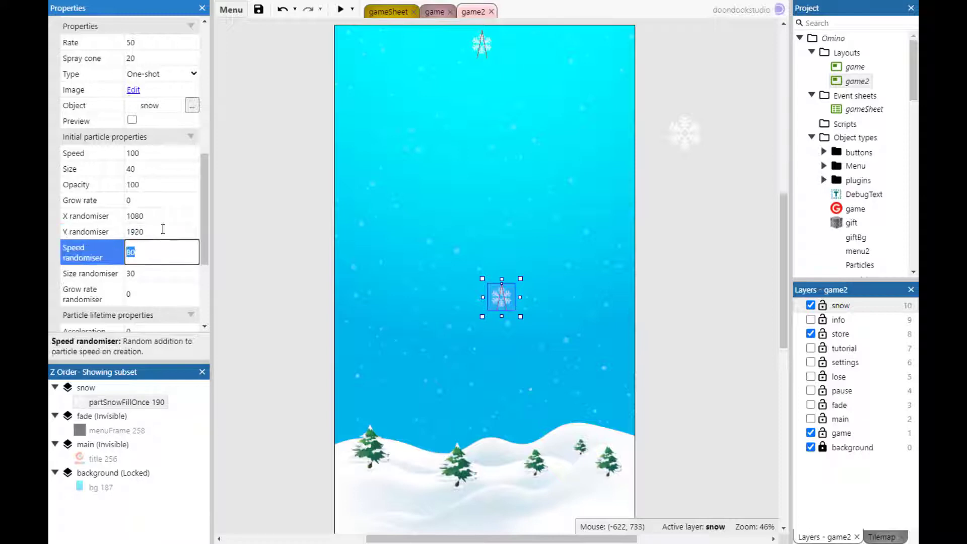
left_click(493, 303)
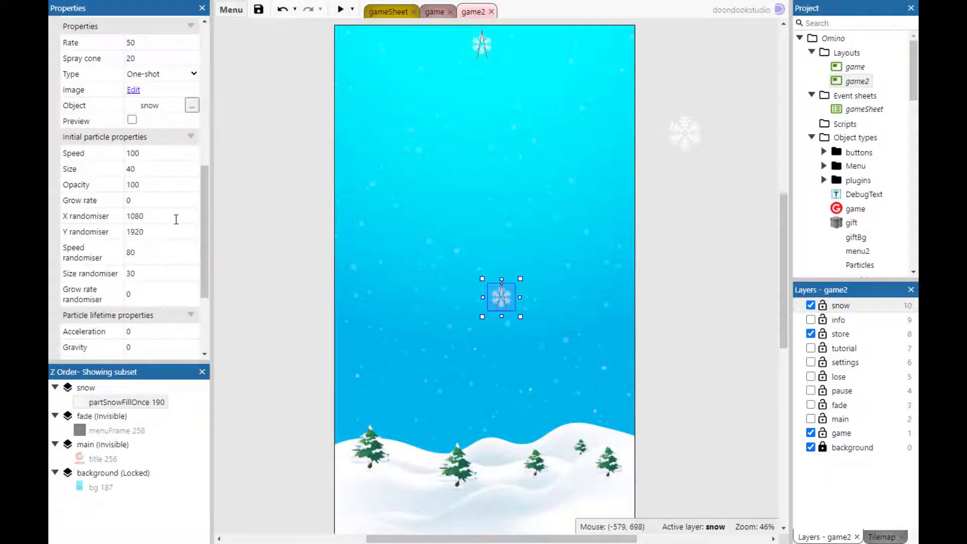
Check the game2 layout's size, which the X and Y randomisers of partSnowFillOnce are based on.
scroll(177, 219, "down", 3)
scroll(176, 219, "up", 3)
left_click(468, 199)
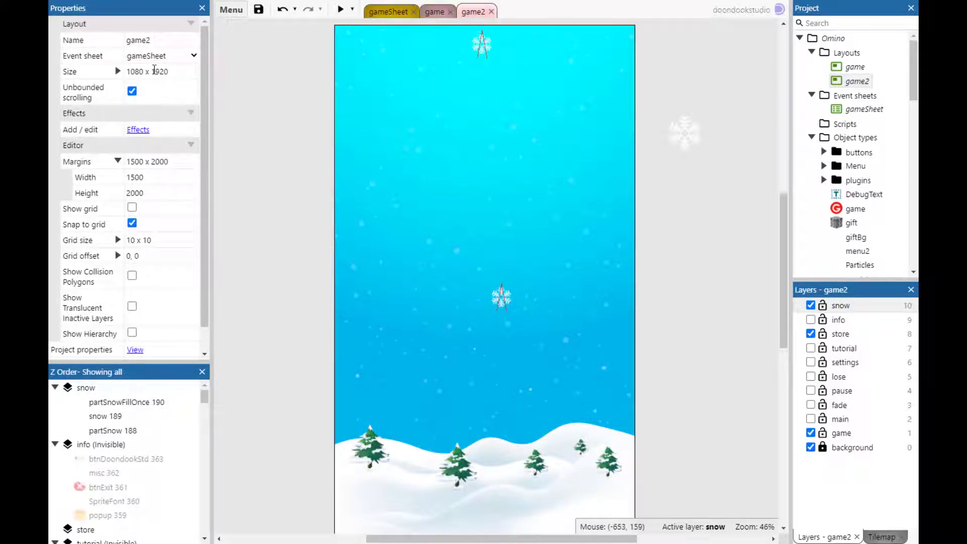
left_click(154, 70)
left_click(79, 25)
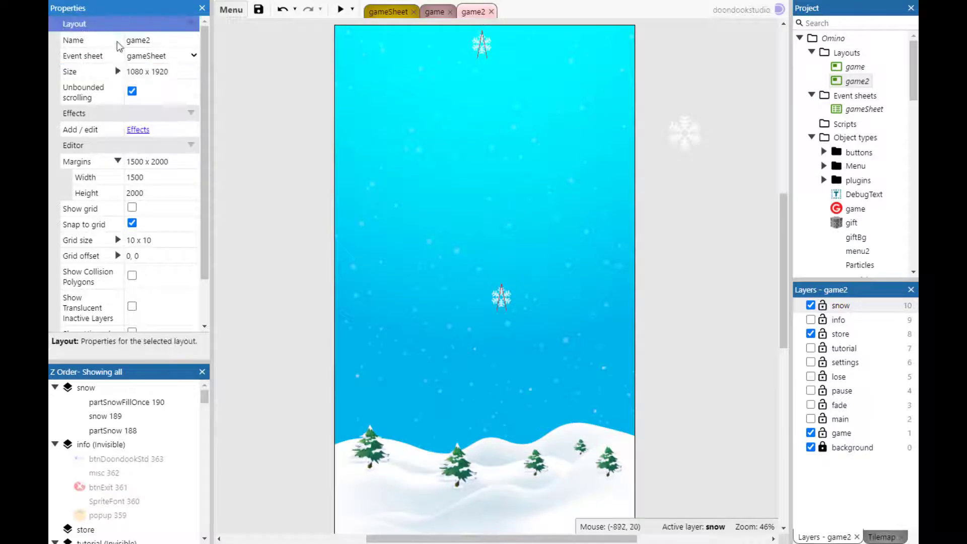
left_click(163, 71)
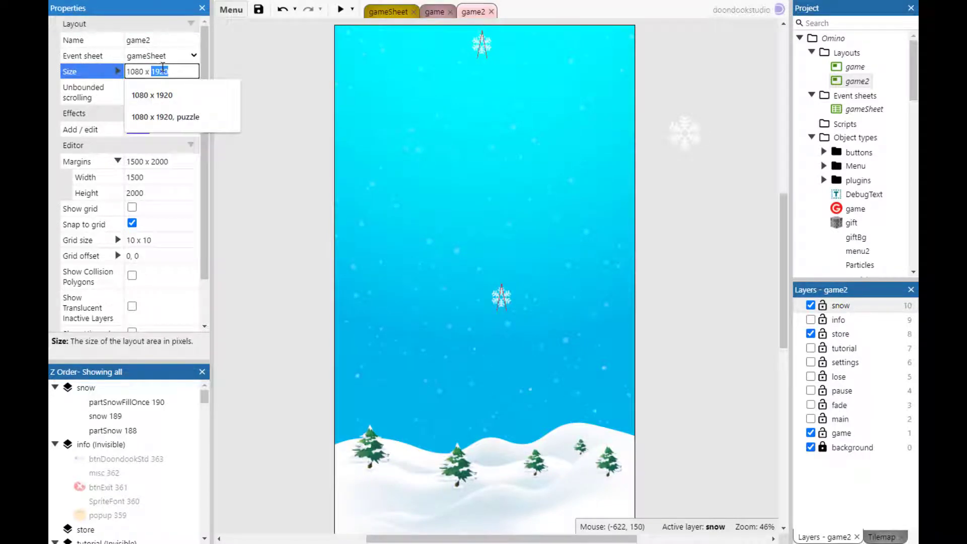
left_click(170, 71)
left_click(409, 283)
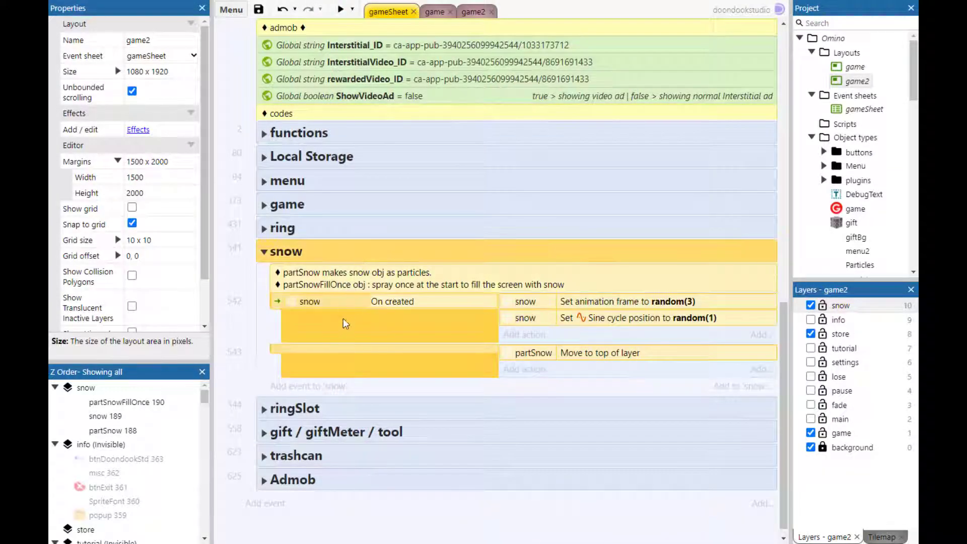
Review the snow group's events in gameSheet, including the actions that run when snow is created.
left_click(345, 325)
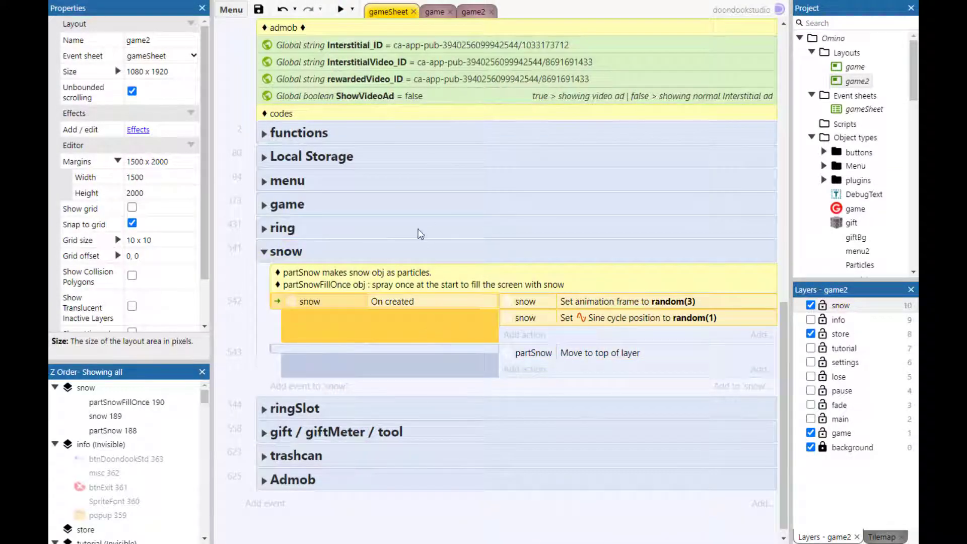
double_click(406, 252)
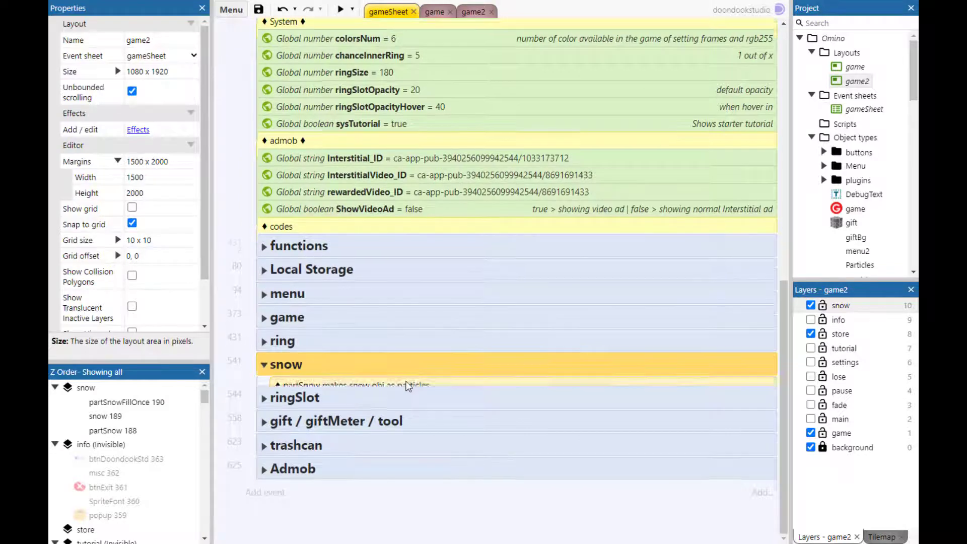
left_click(603, 306)
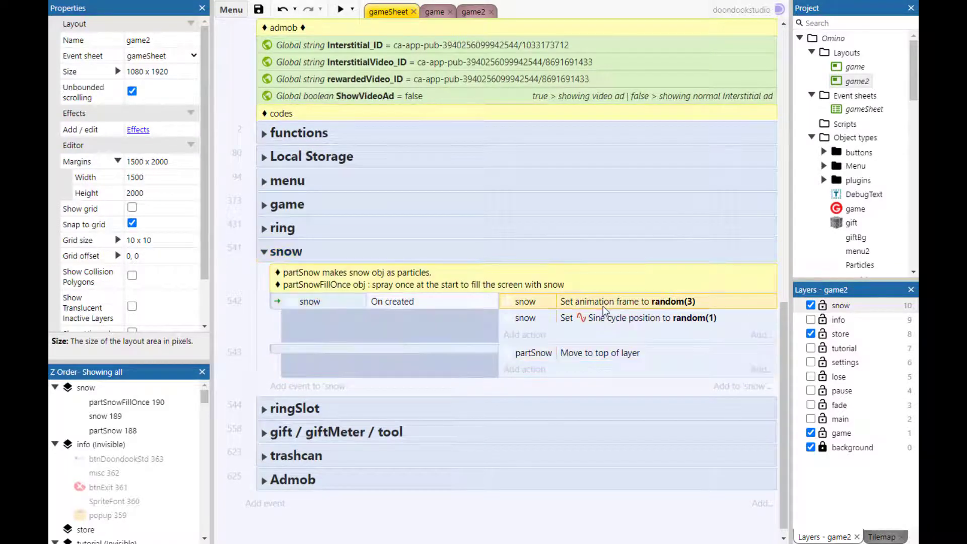
Enter random(3) as the frame number of the Set frame action for newly created snow.
double_click(605, 307)
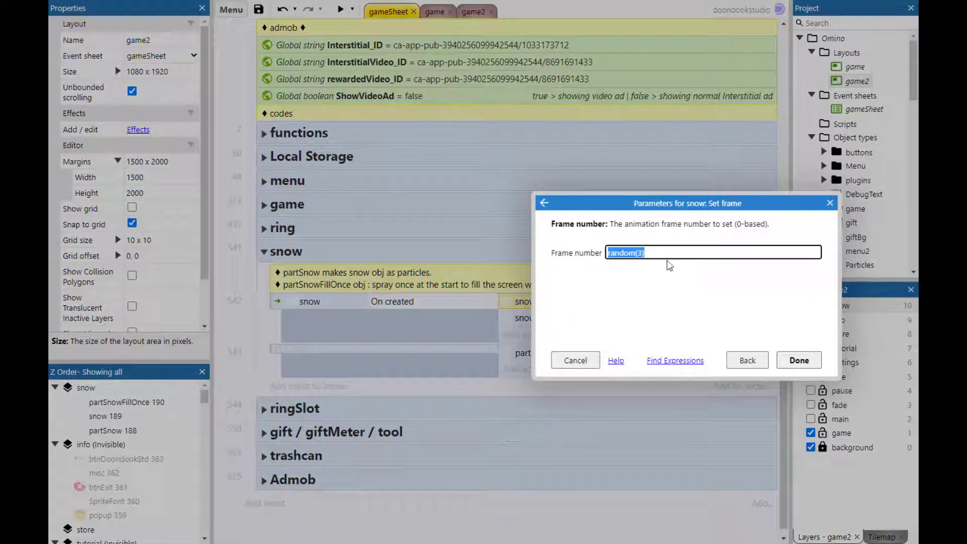
left_click(649, 253)
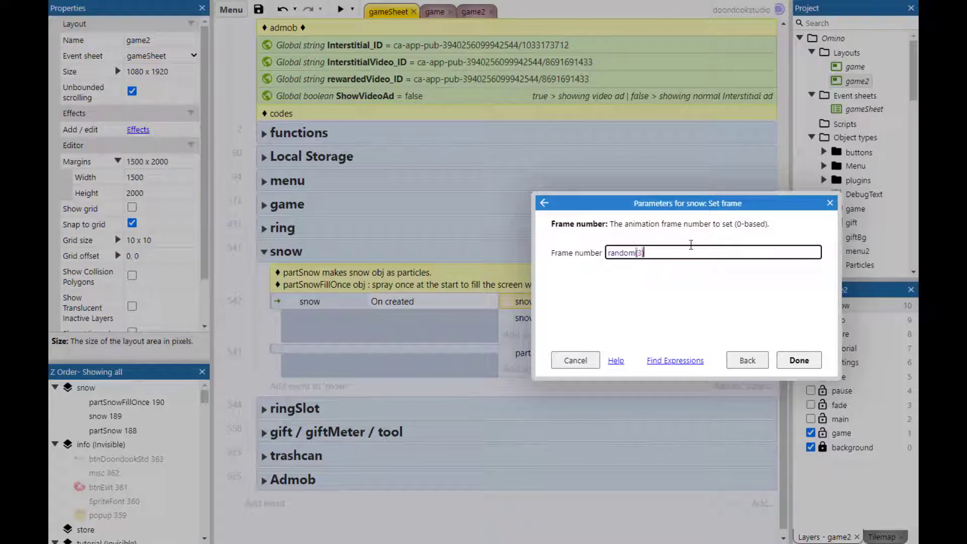
key("Return")
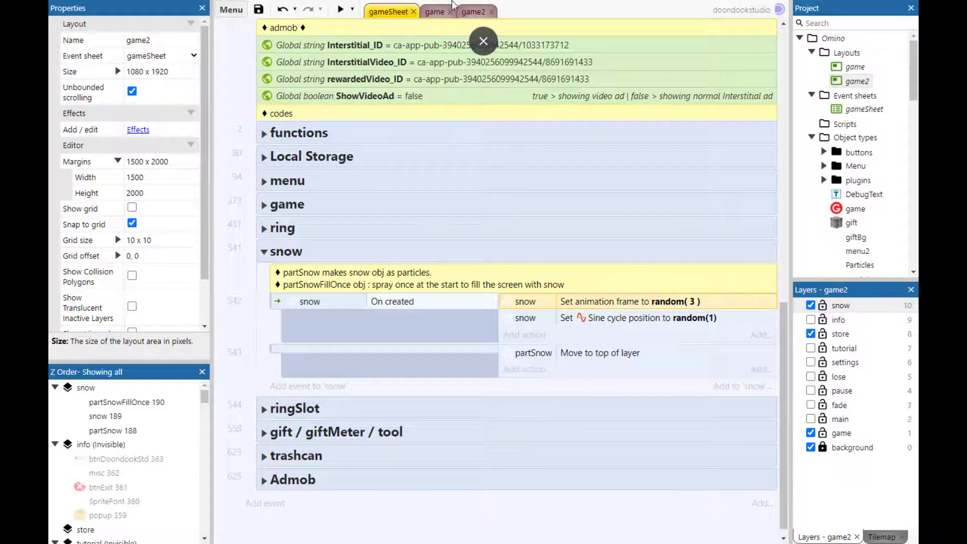
Look through the animation frames of the snow sprite placed beside the game2 layout.
left_click(473, 12)
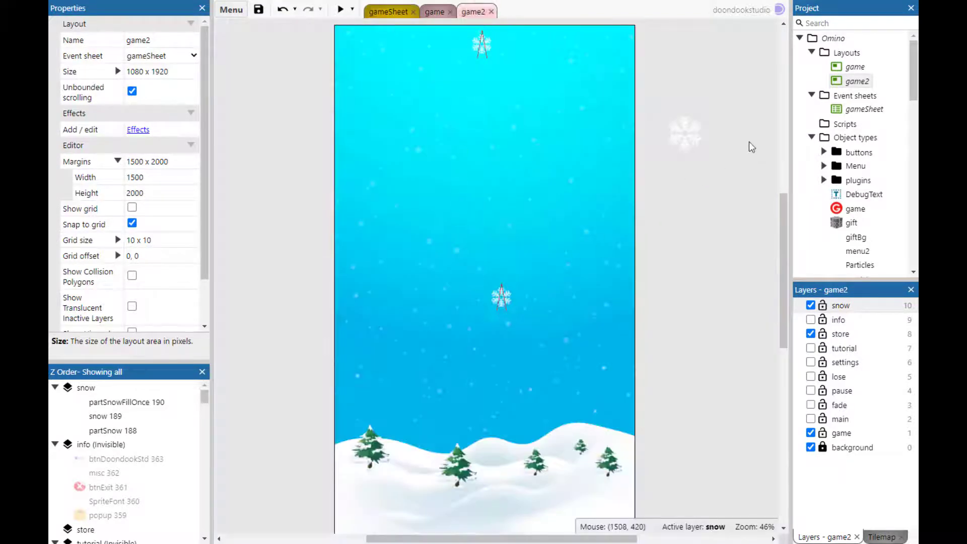
double_click(682, 145)
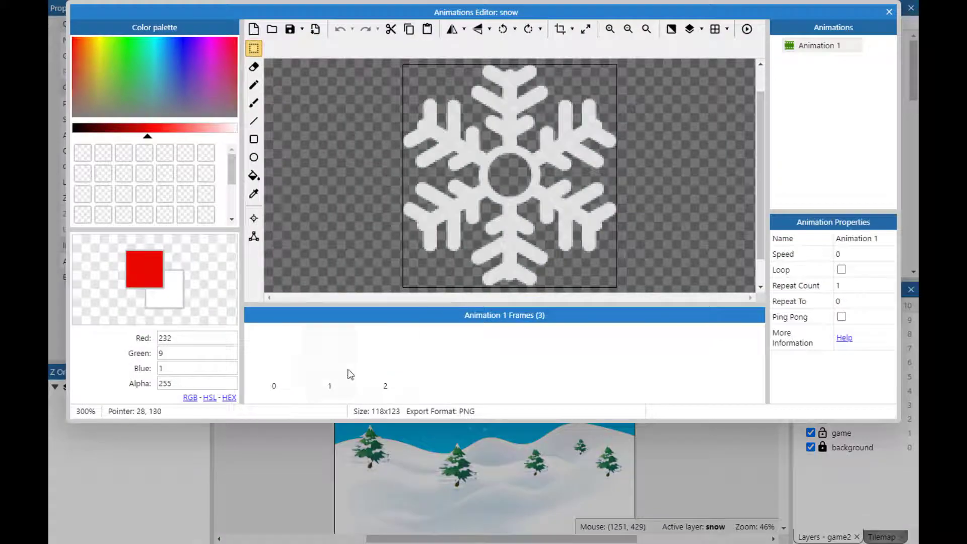
left_click(319, 381)
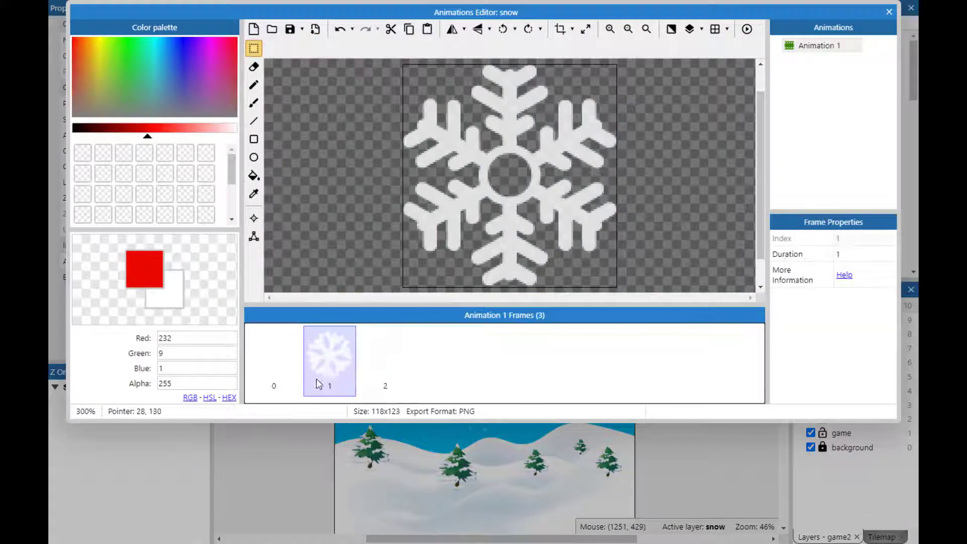
left_click(379, 361)
left_click(276, 373)
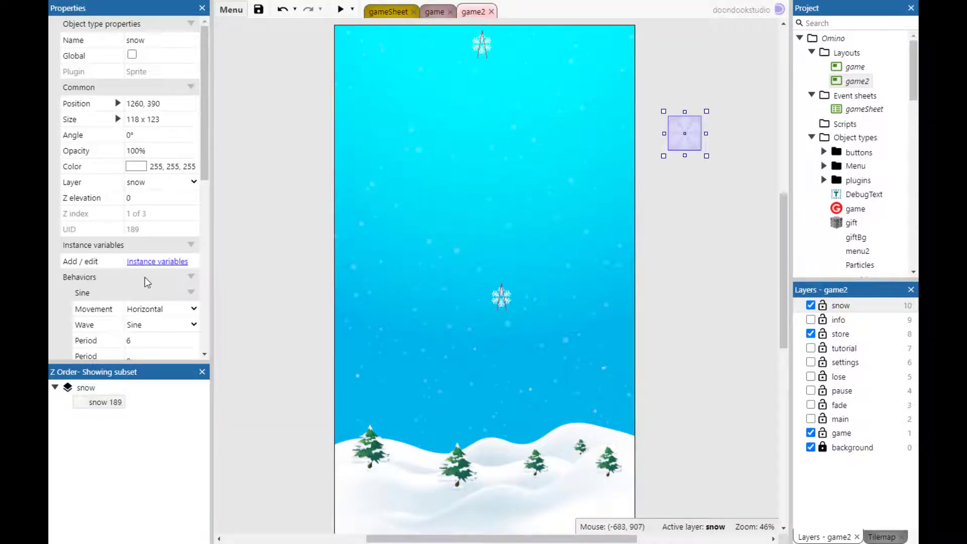
Examine the snow sprite's Sine behavior settings and its list of behaviors.
scroll(144, 277, "down", 3)
double_click(111, 168)
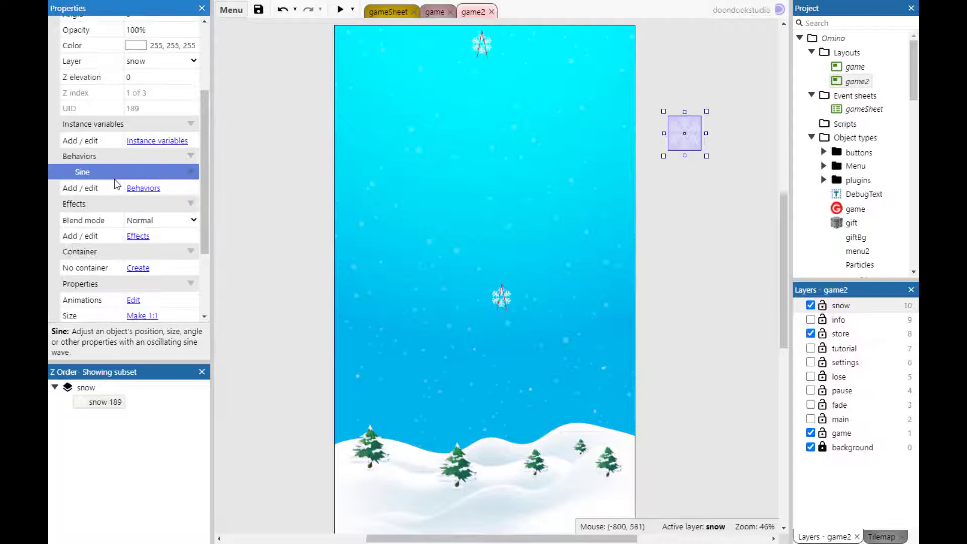
double_click(116, 171)
scroll(117, 171, "down", 2)
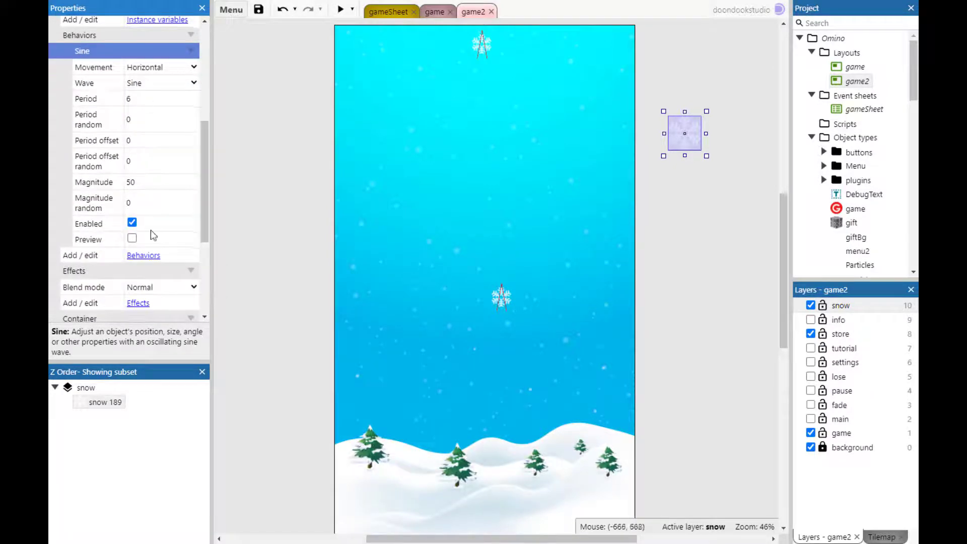
left_click(145, 256)
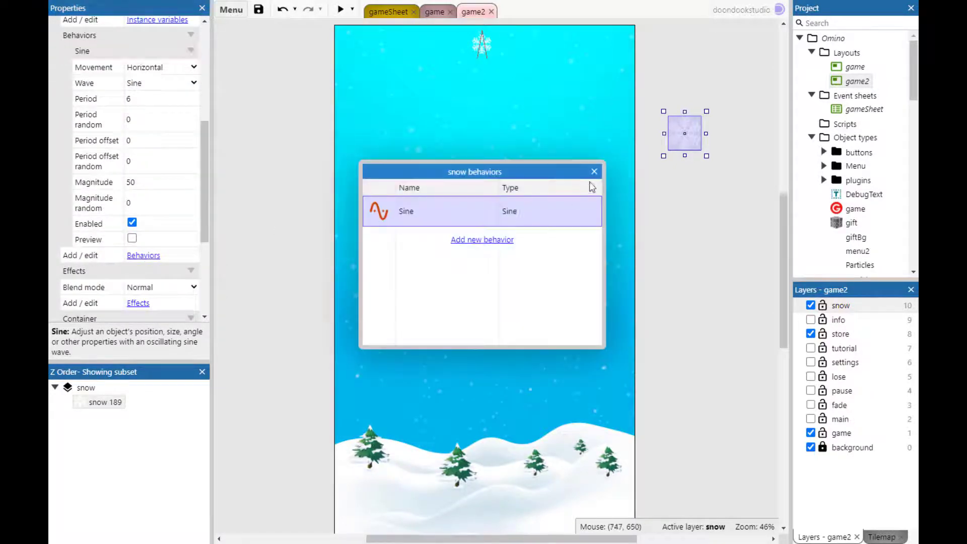
left_click(594, 171)
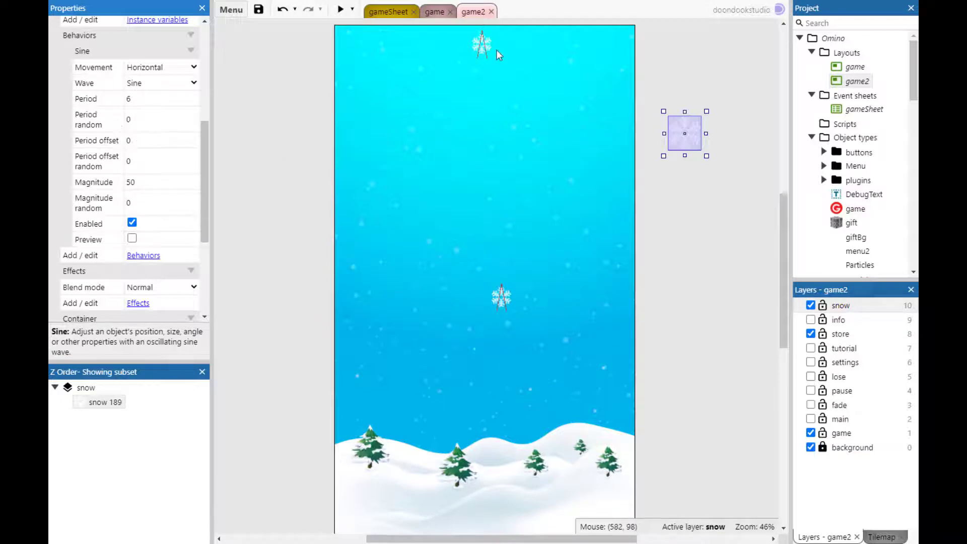
Preview the snow sprite's horizontal Sine movement over the blue background, return it outside the layout, and turn the preview off.
left_click(483, 49)
scroll(151, 224, "down", 5)
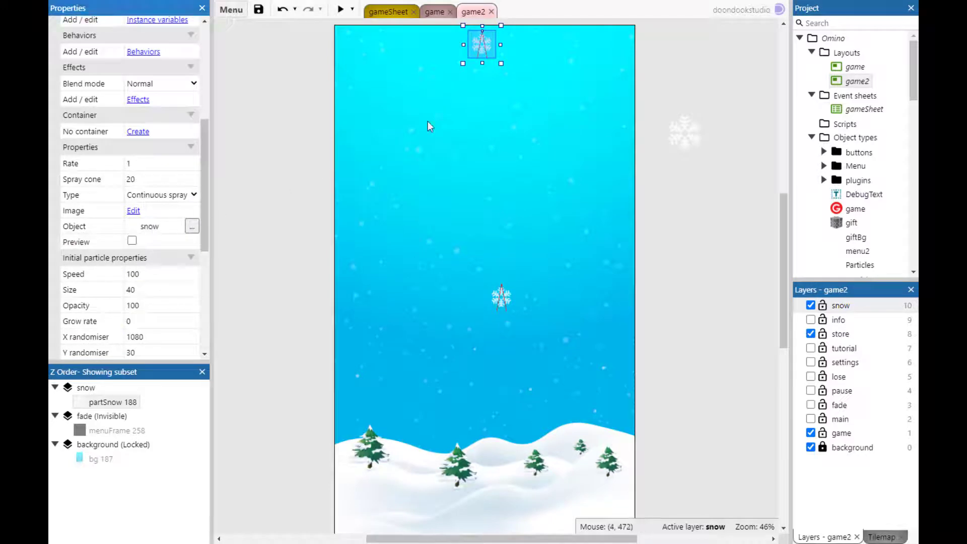
left_click(690, 127)
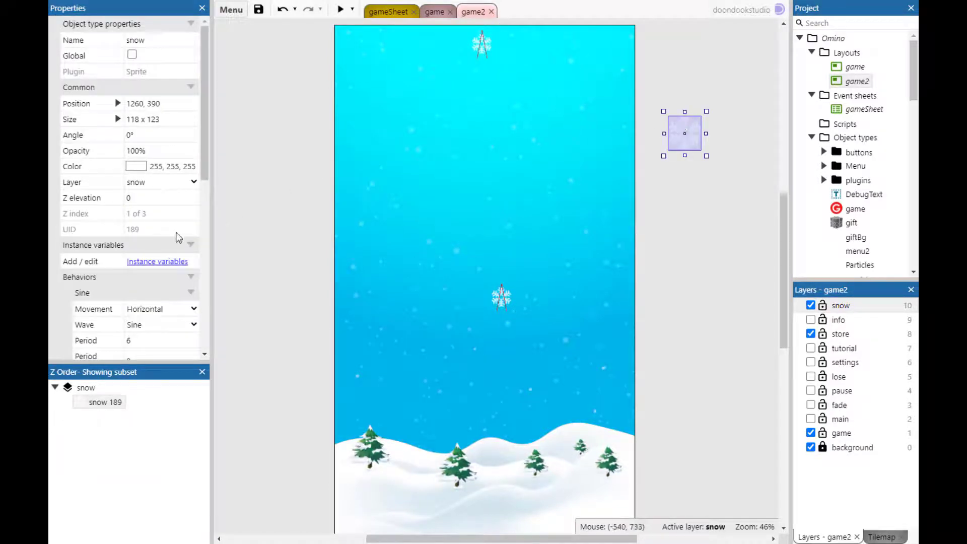
scroll(177, 237, "down", 5)
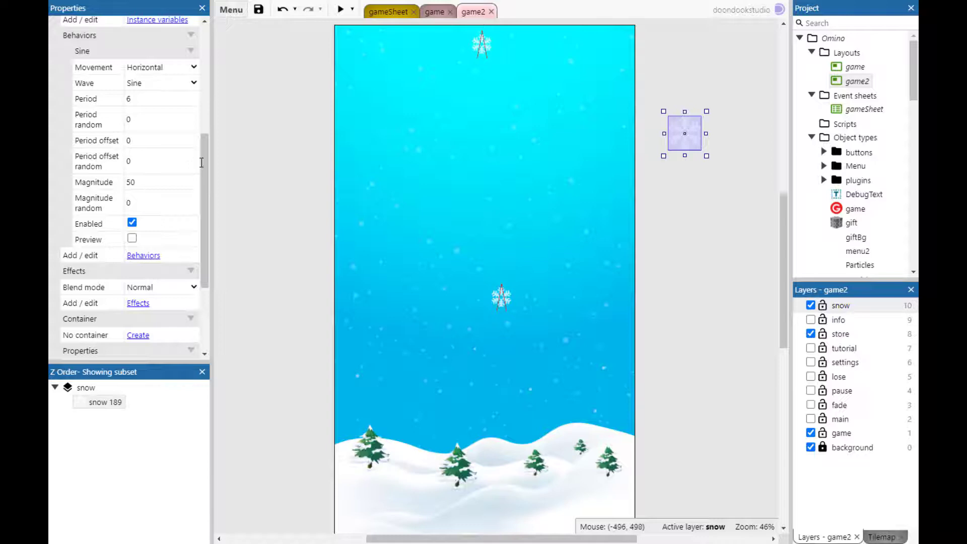
left_click_drag(202, 153, 204, 143)
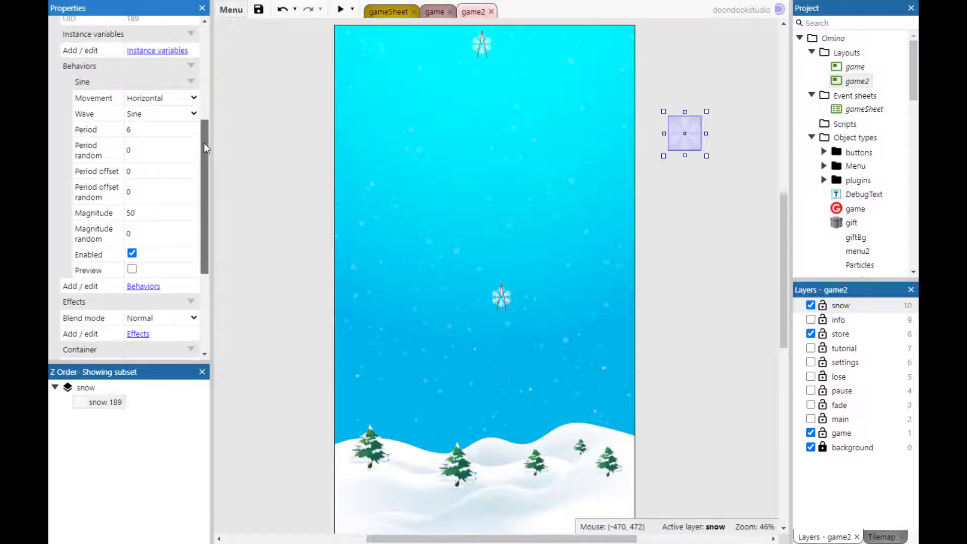
left_click(131, 269)
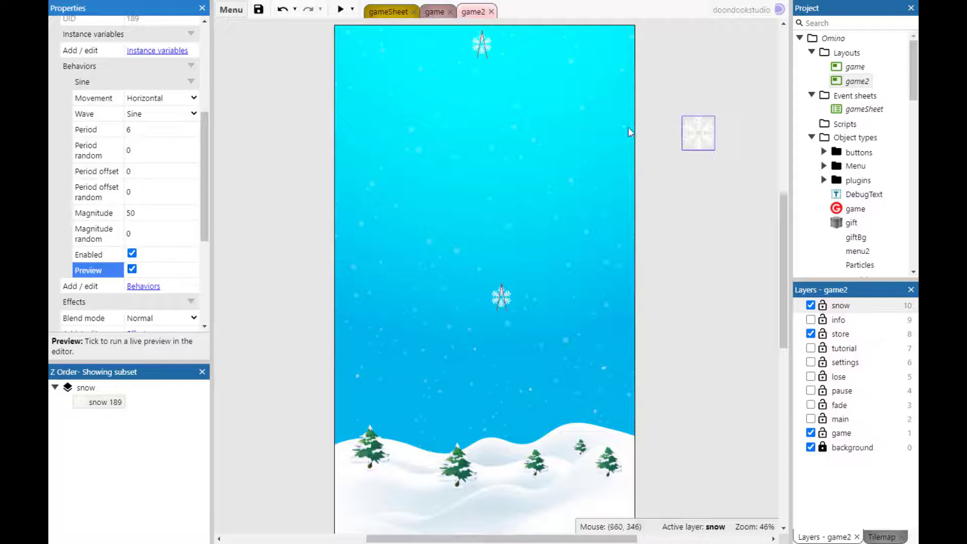
left_click_drag(691, 127, 599, 136)
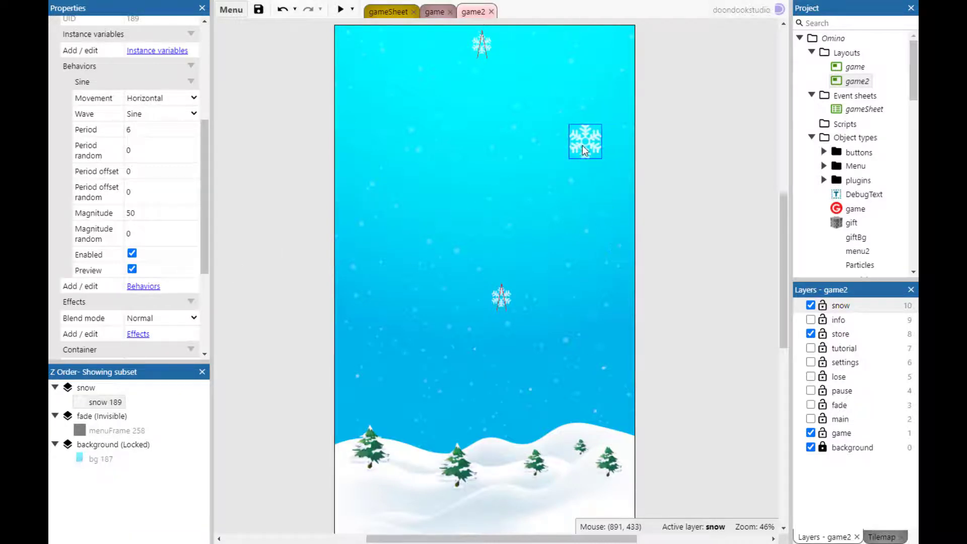
left_click_drag(582, 145, 689, 128)
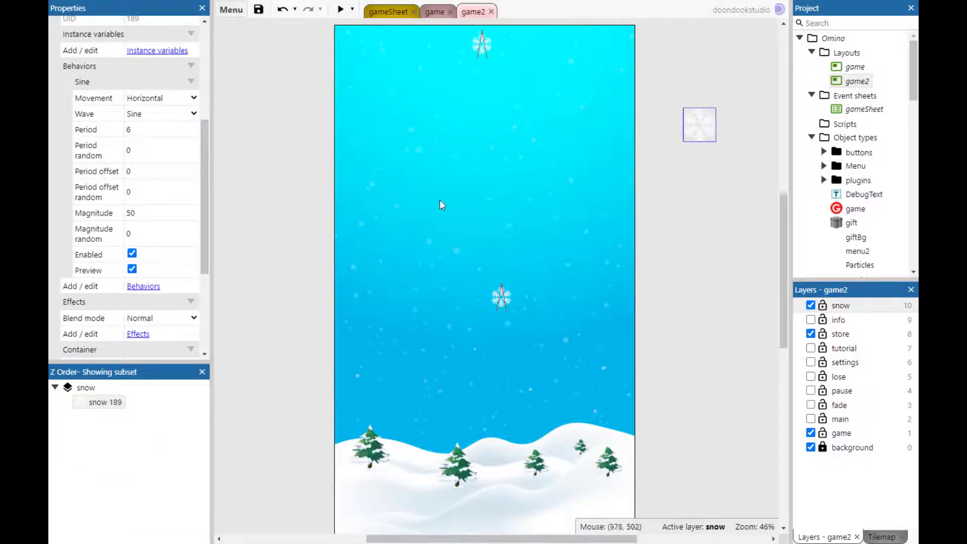
left_click(132, 269)
Examine the gameSheet action that sets snow's Sine cycle position to random(1).
left_click(398, 14)
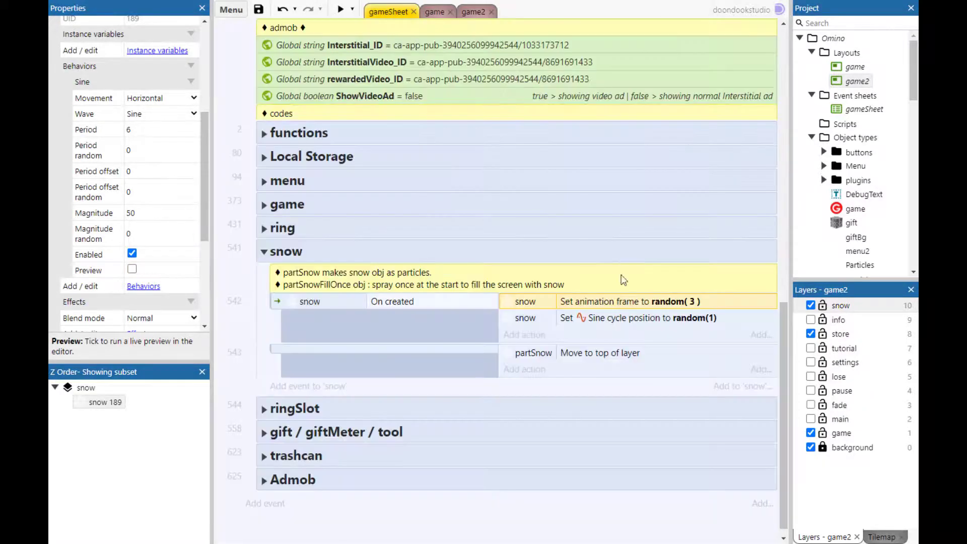
left_click(666, 321)
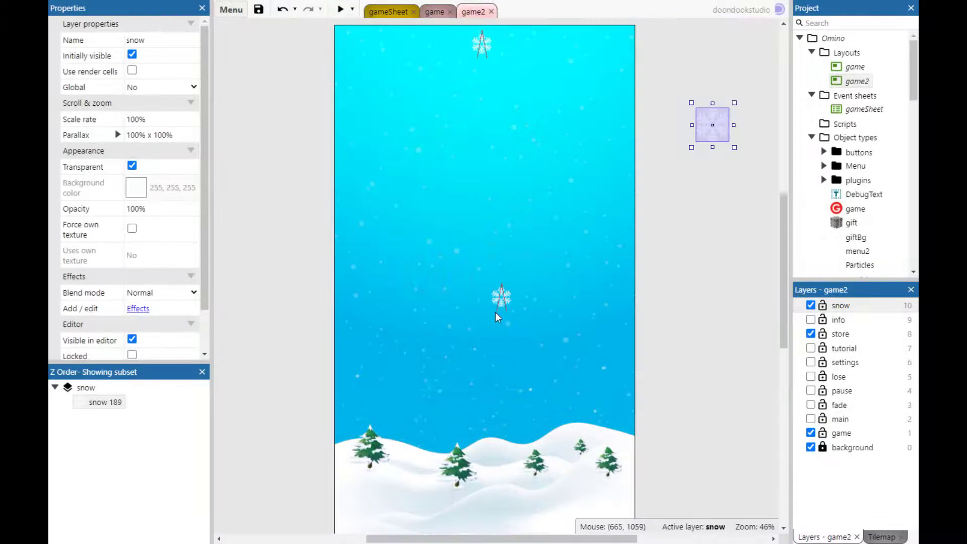
Centre the partSnowFillOnce emitter horizontally and vertically with the align options, at position 540, 910.
left_click(501, 297)
left_click_drag(415, 234, 593, 353)
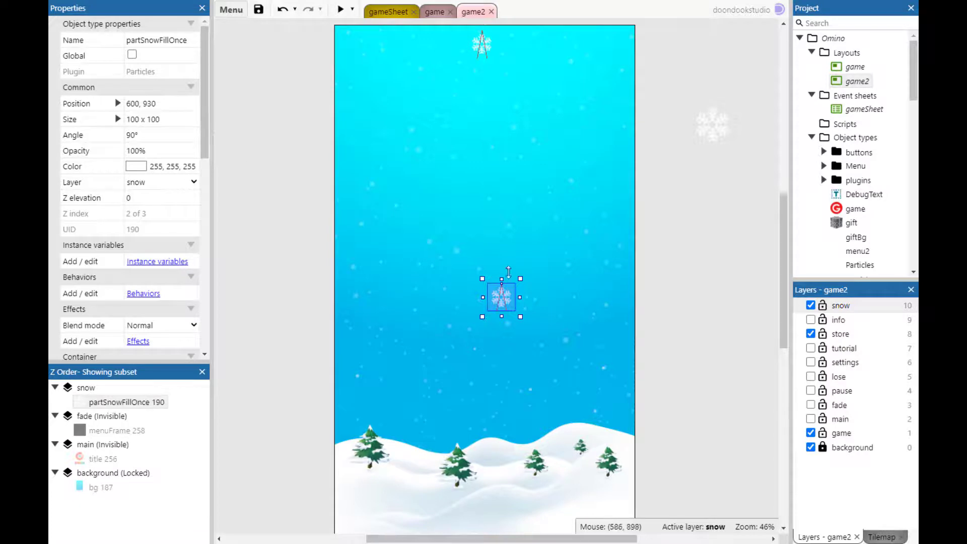
right_click(514, 300)
left_click(501, 290)
right_click(528, 301)
mouse_move(579, 135)
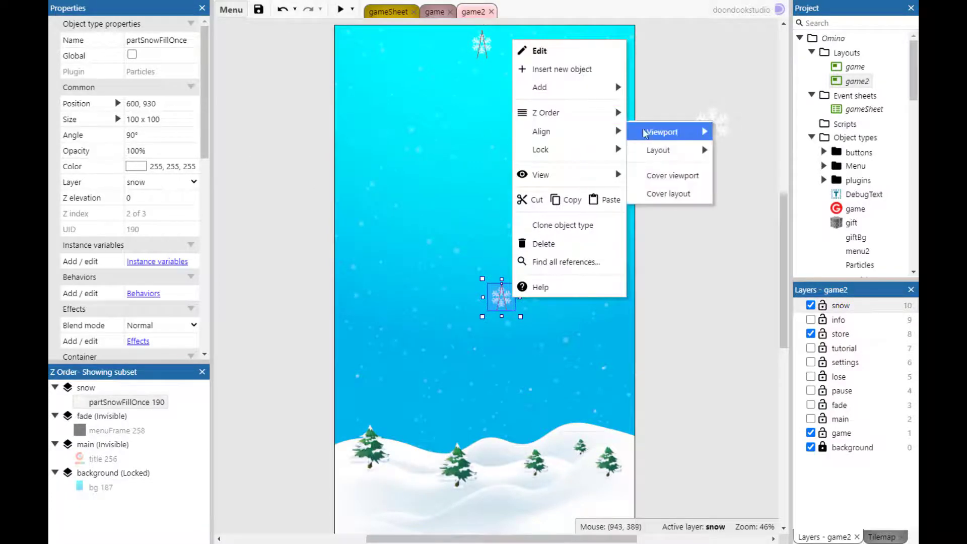
mouse_move(698, 157)
left_click(761, 212)
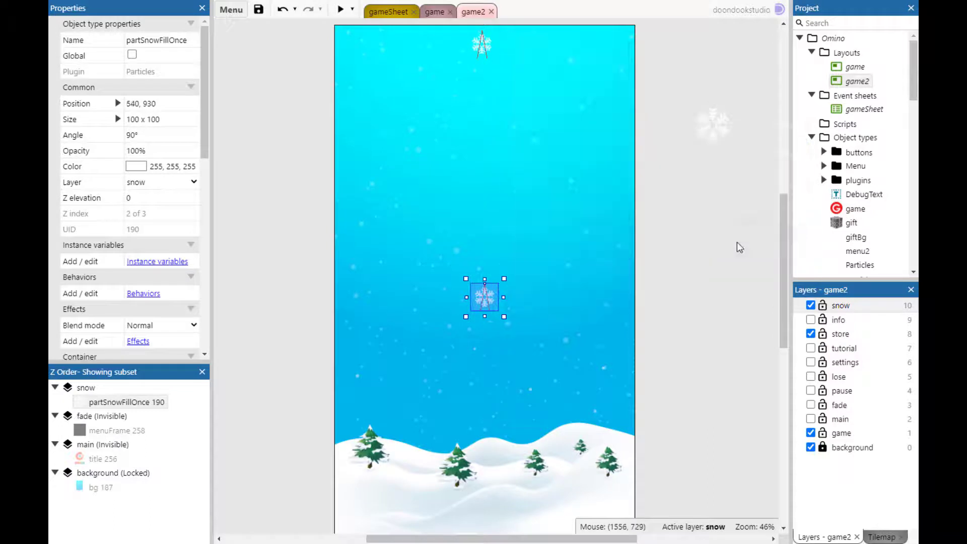
right_click(482, 308)
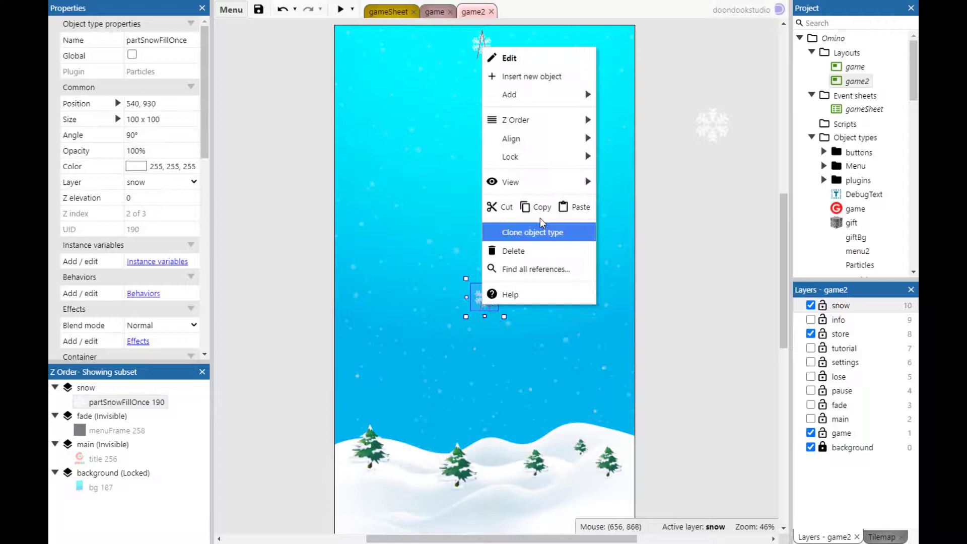
mouse_move(579, 138)
mouse_move(669, 167)
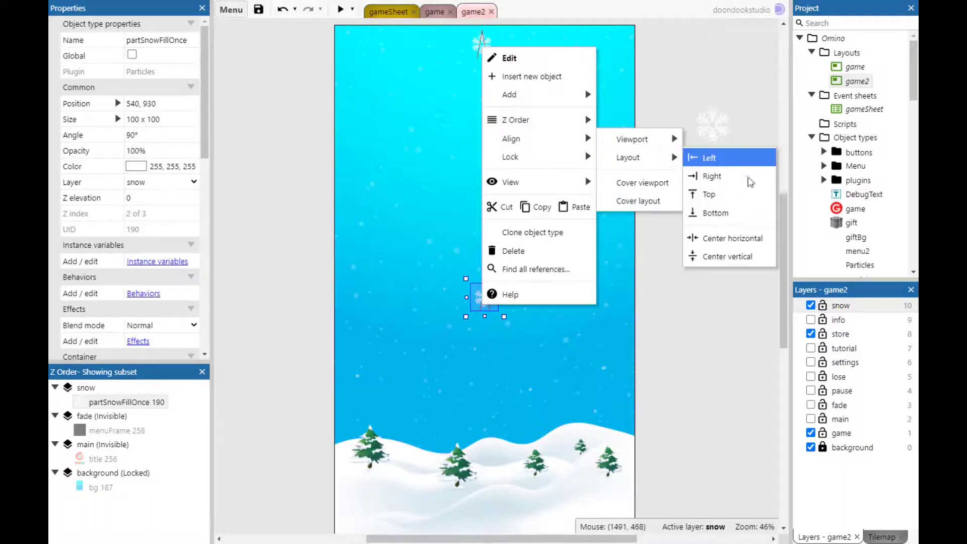
left_click(716, 257)
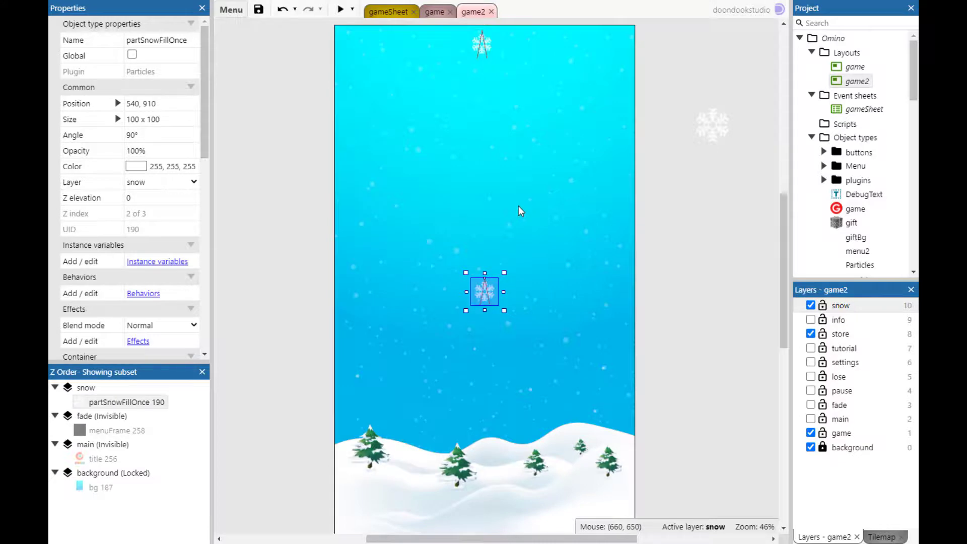
Examine the name, spray type and particle properties of the partSnow emitter at the upper edge of the layout.
left_click(484, 46)
scroll(143, 172, "down", 5)
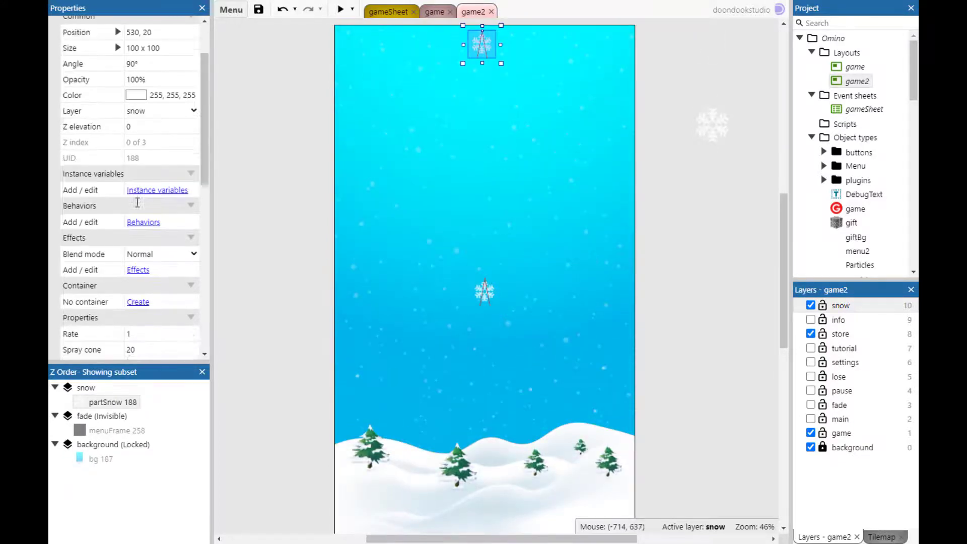
left_click(166, 316)
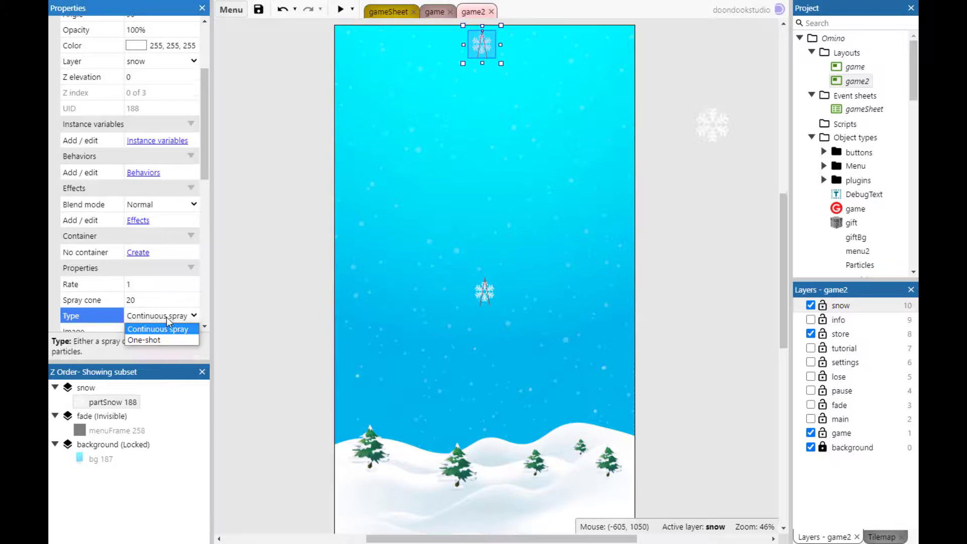
left_click(166, 316)
scroll(161, 237, "up", 3)
scroll(166, 152, "up", 3)
left_click(176, 40)
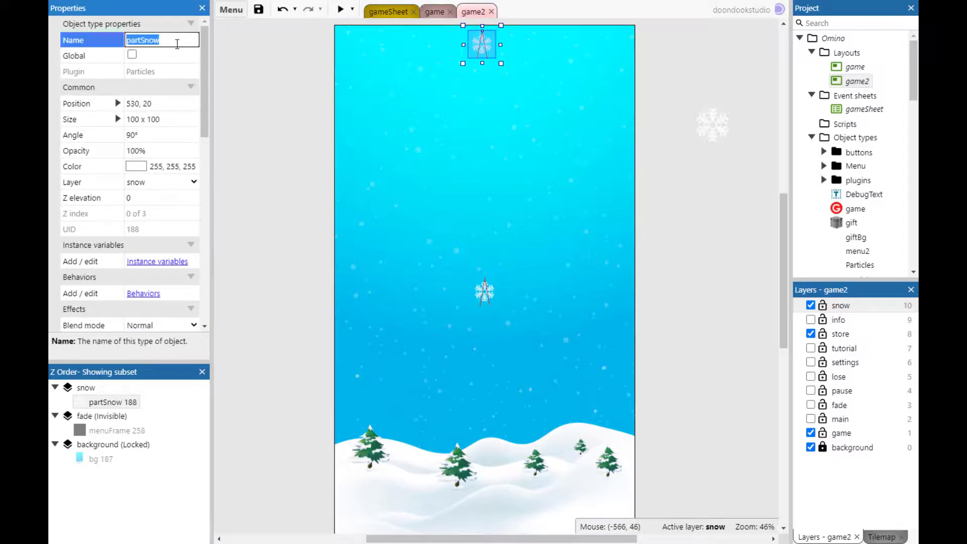
scroll(165, 111, "down", 10)
left_click(177, 195)
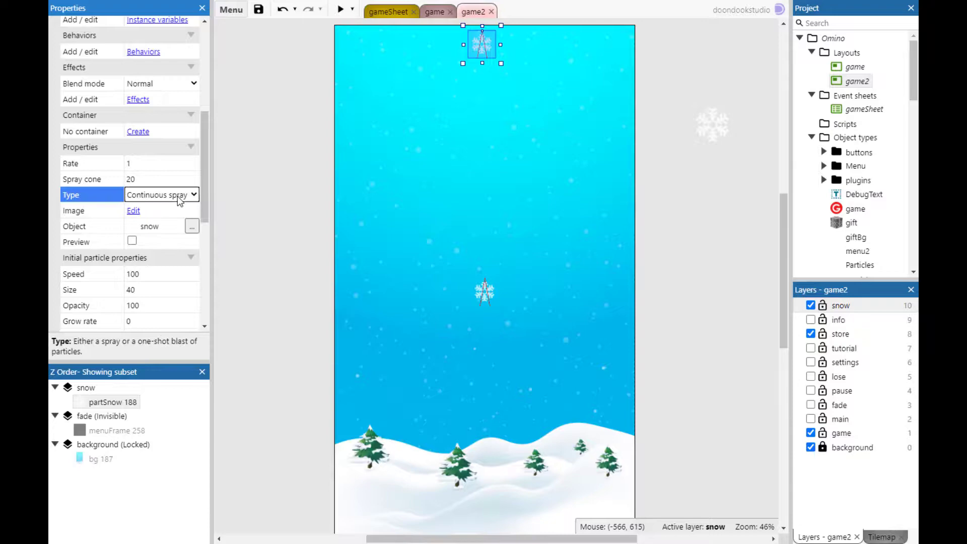
left_click(493, 180)
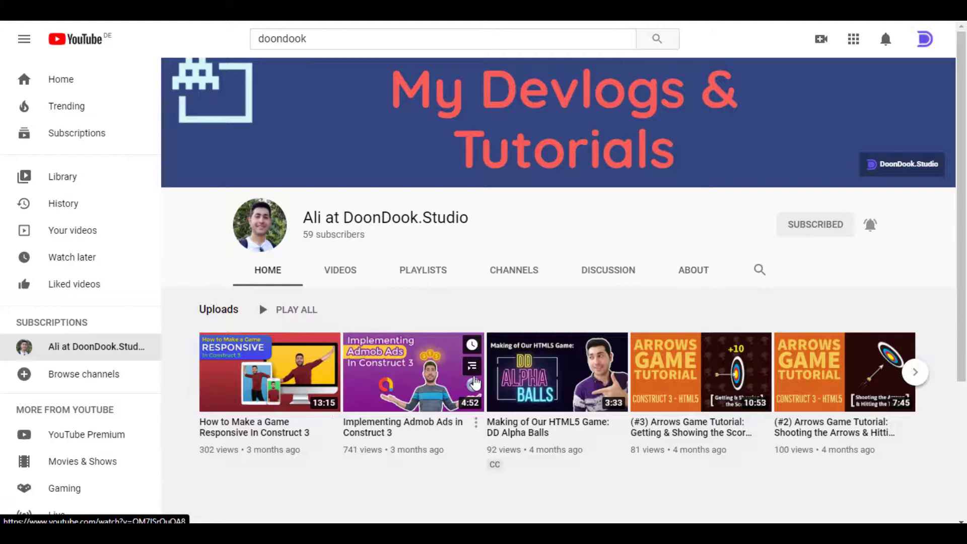
On the DoonDook.Studio YouTube channel, browse the uploads and play the video "How to Make a Game Responsive In Construct 3".
left_click(915, 372)
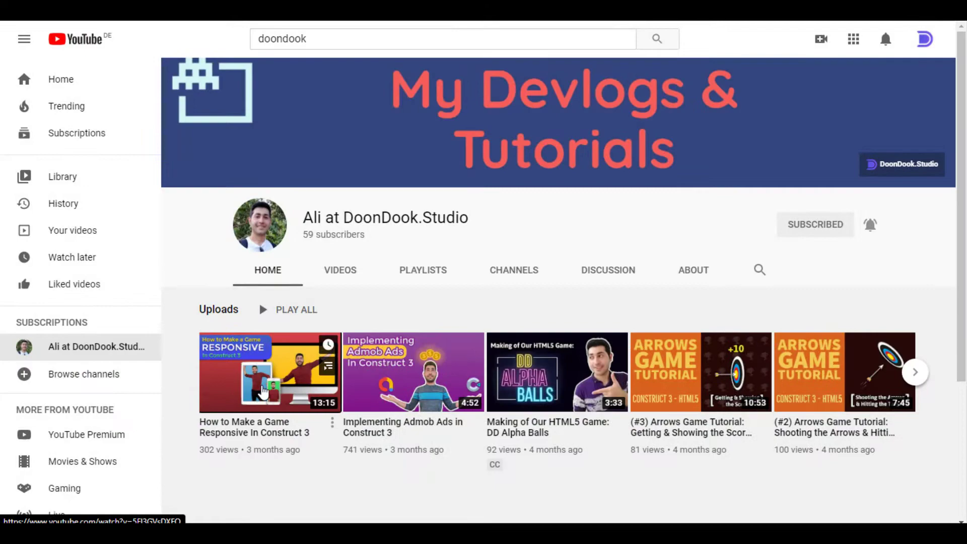
left_click(256, 358)
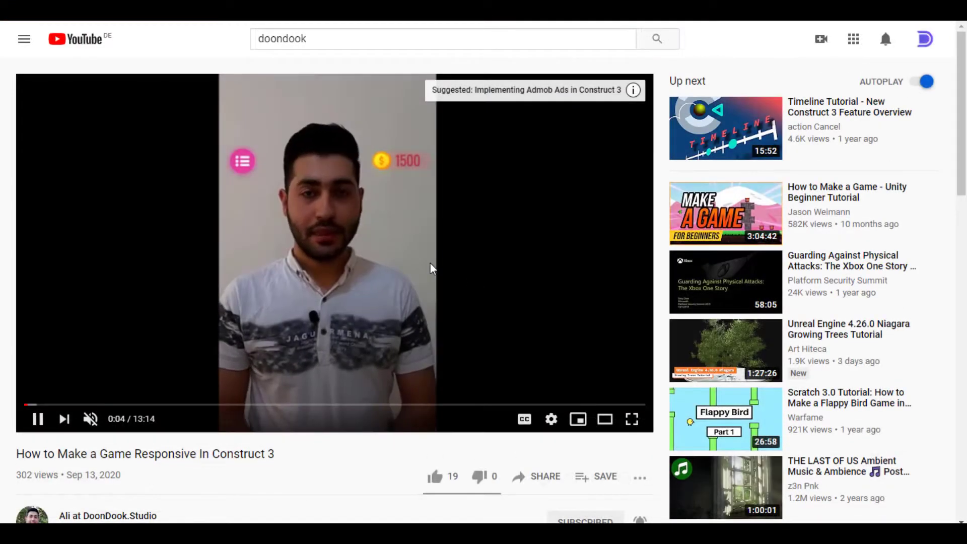
scroll(279, 156, "down", 5)
scroll(273, 141, "up", 5)
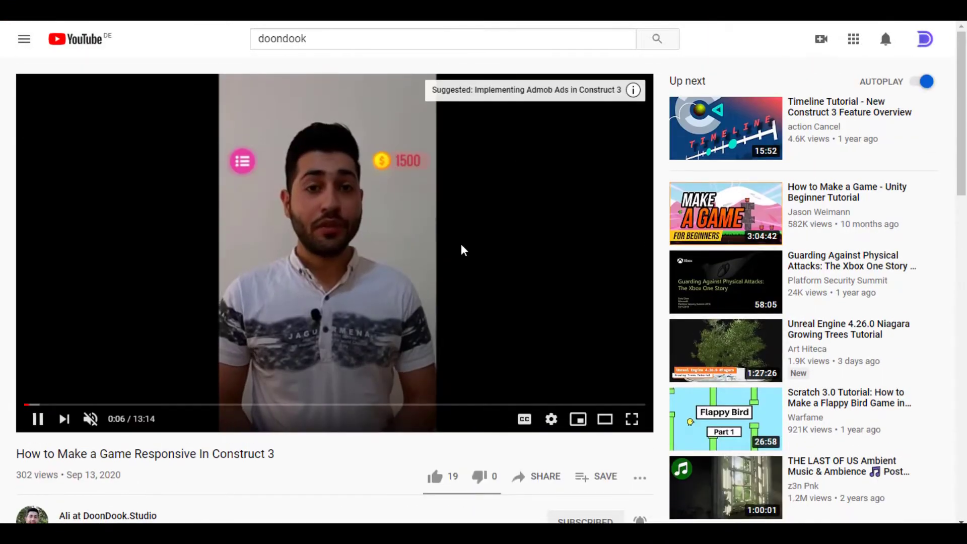